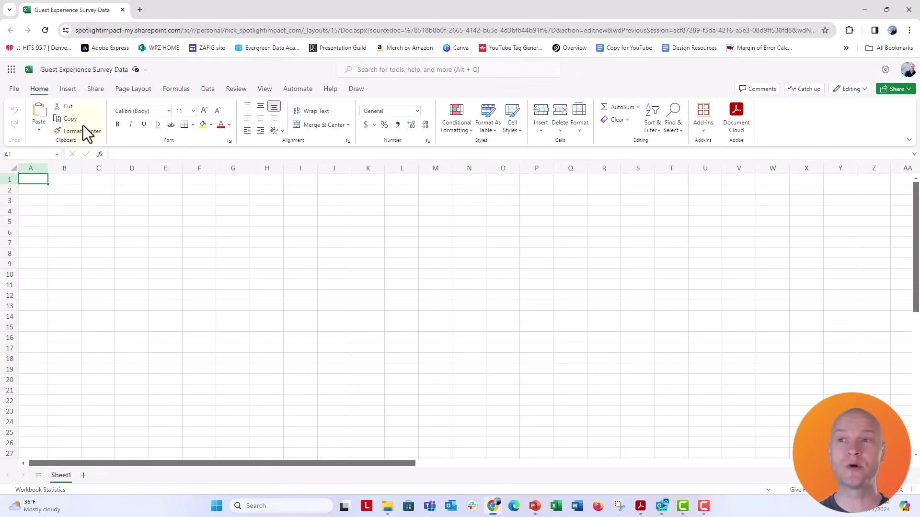
- Create a new form from Excel's Insert > Forms > New Form, linked to this workbook
click(67, 88)
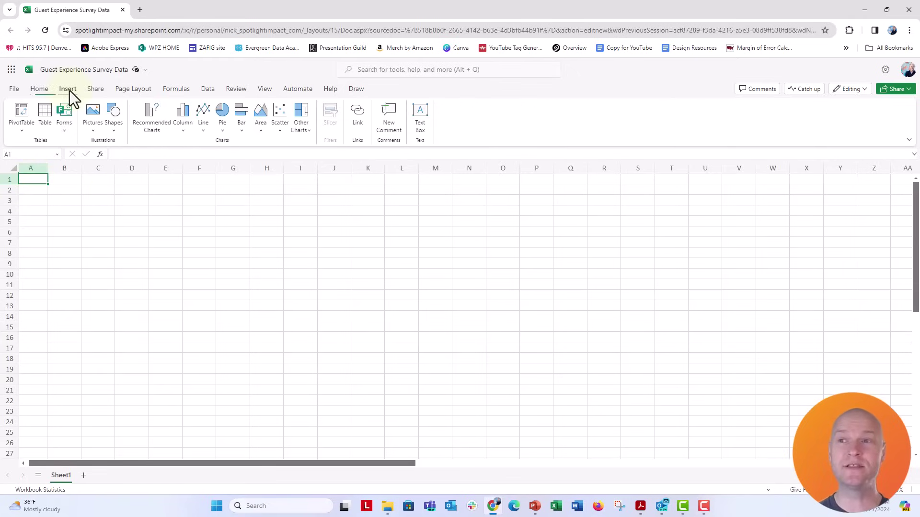
click(63, 132)
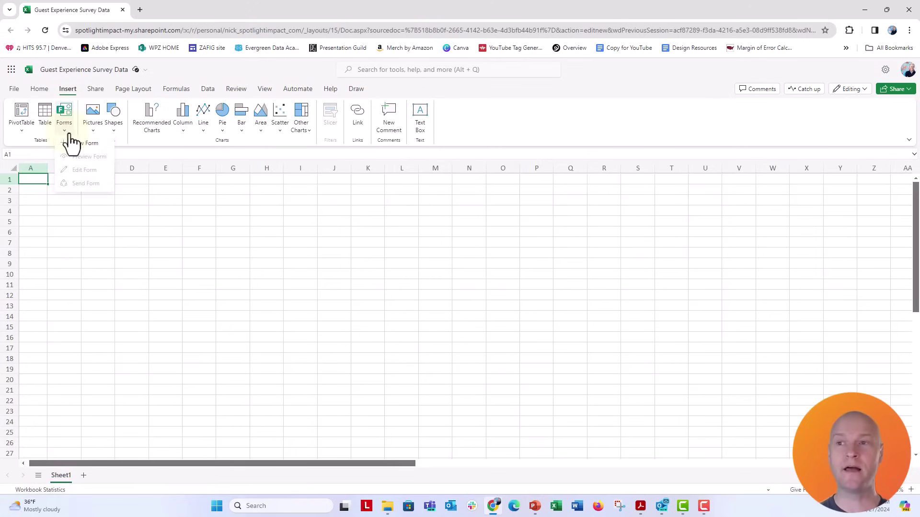
click(93, 149)
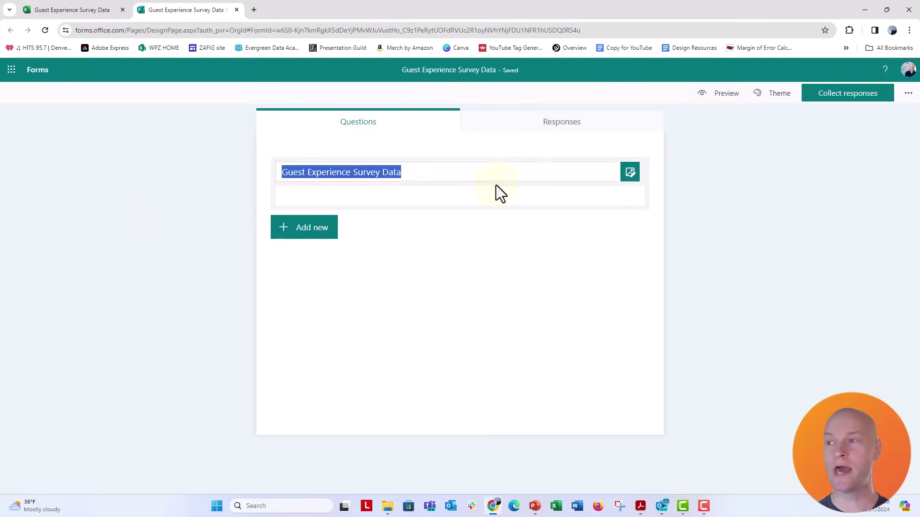
- Retitle the form 'Guest Experience Survey' by deleting 'Data' from the title
click(496, 184)
click(410, 173)
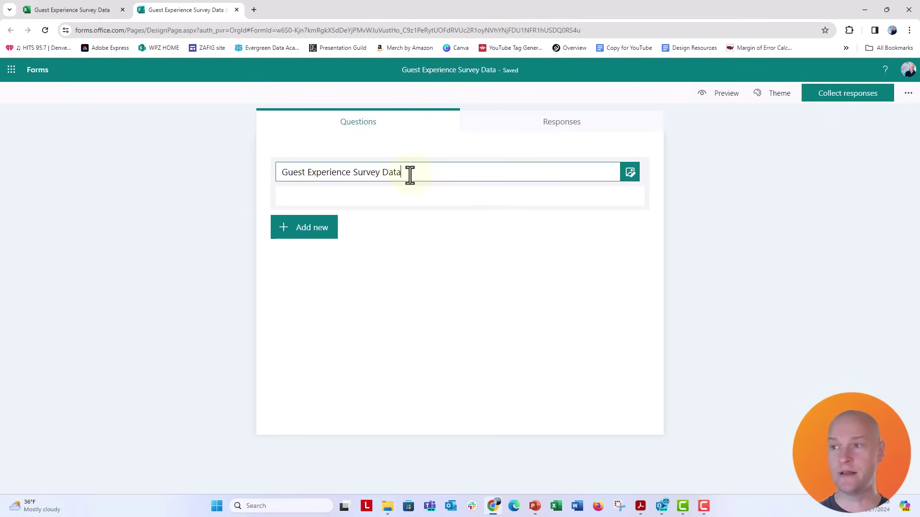
key(BackSpace)
key(BackSpace)
key(BackSpace)
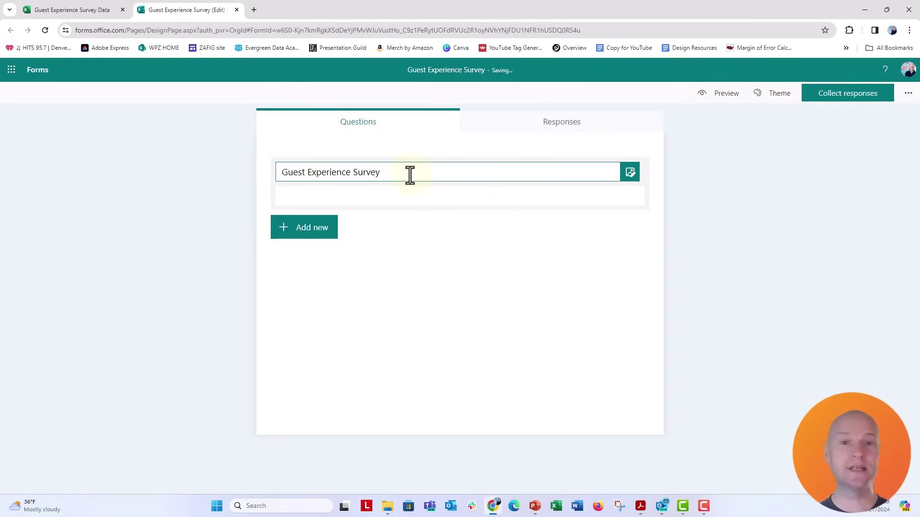
- Add a Choice question asking guests to rate their museum experience
click(311, 228)
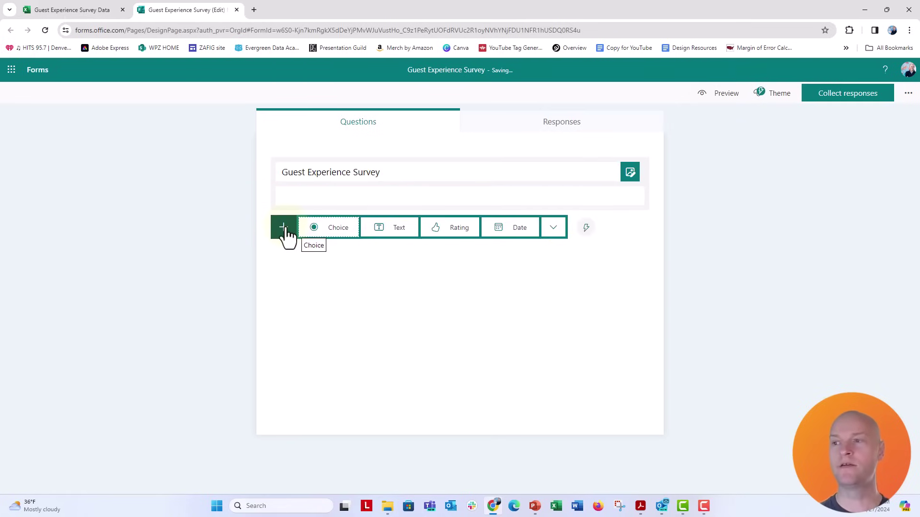
click(287, 232)
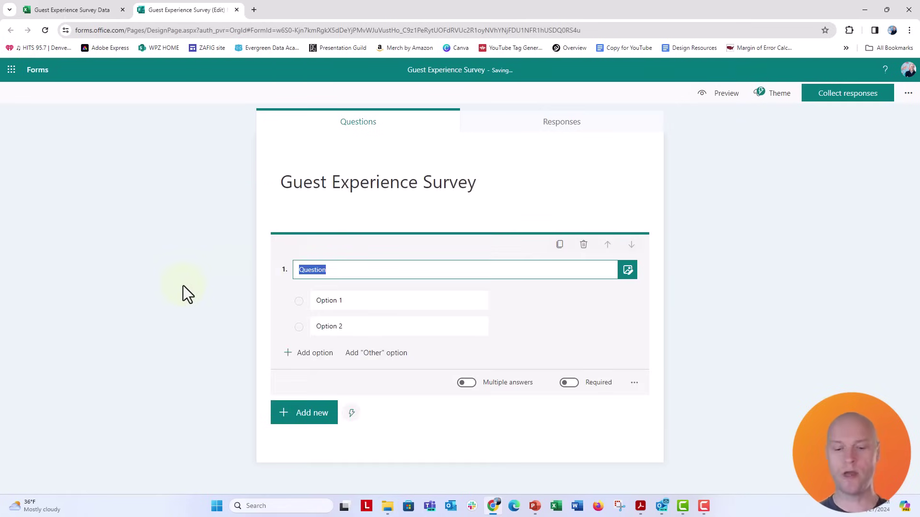
text(Pleas)
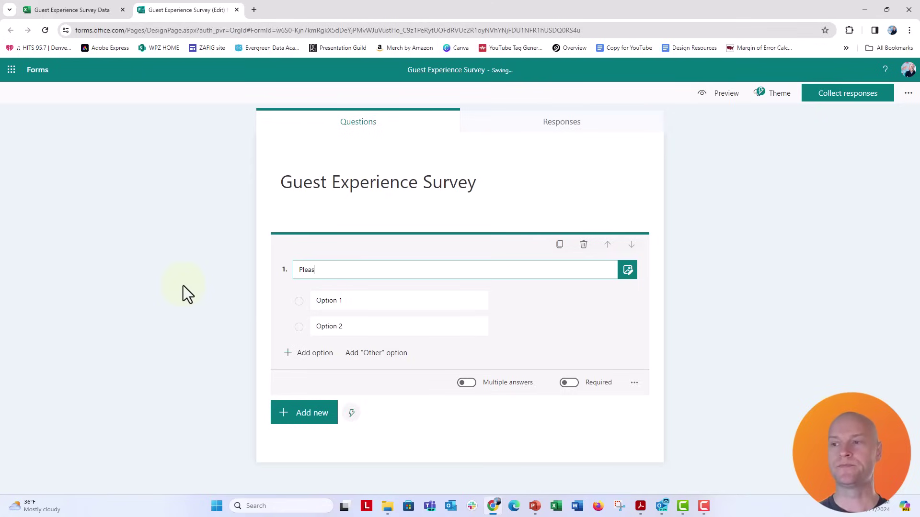
text(e rate you)
text(r over)
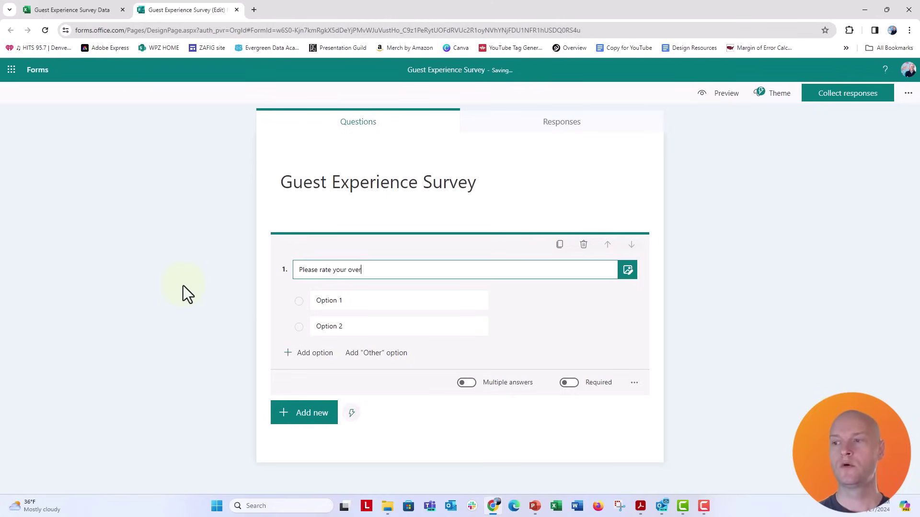
text(all experie)
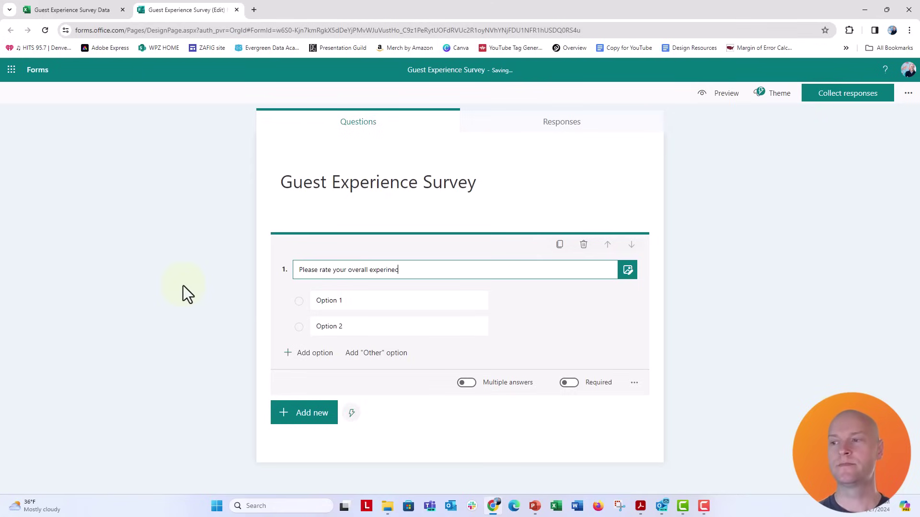
text(n)
key(BackSpace)
key(BackSpace)
text(ence at the )
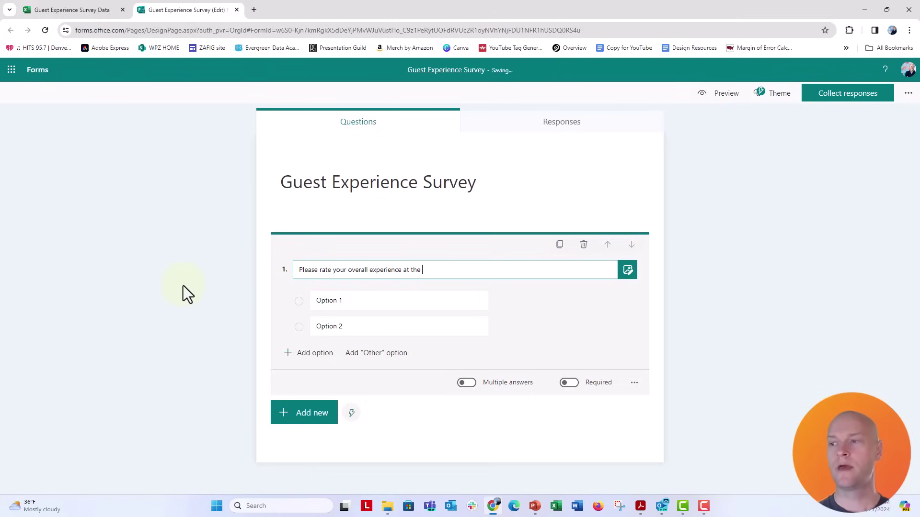
text(museum t)
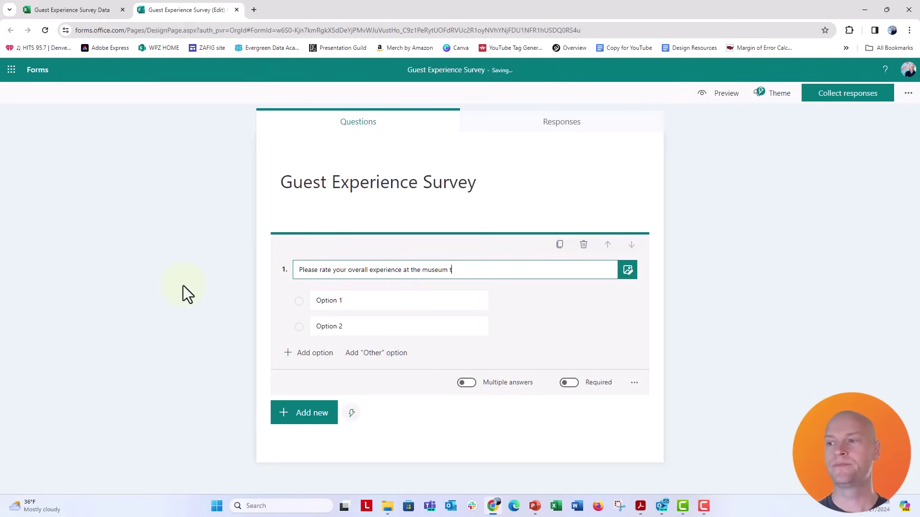
text(oday.)
- Fill in the answer options Poor, Fair, Good, Excellent and Outstanding
click(329, 300)
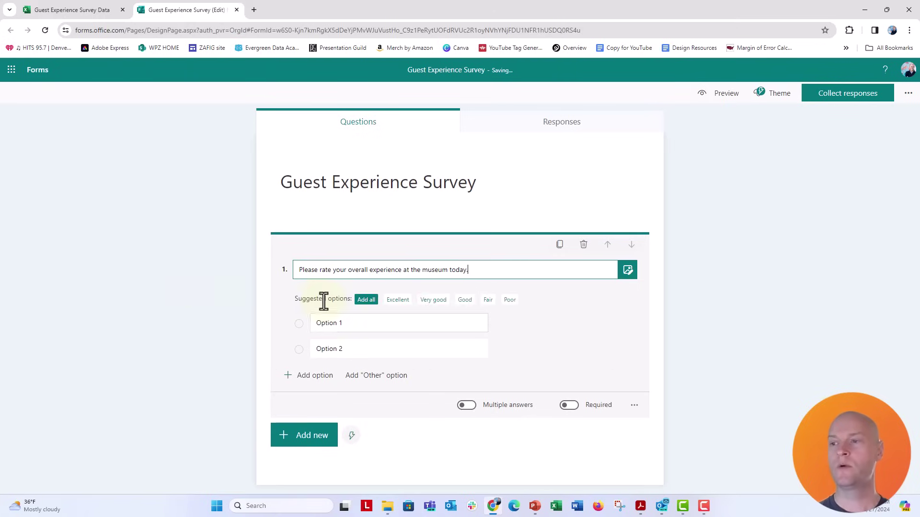
click(336, 325)
text(po)
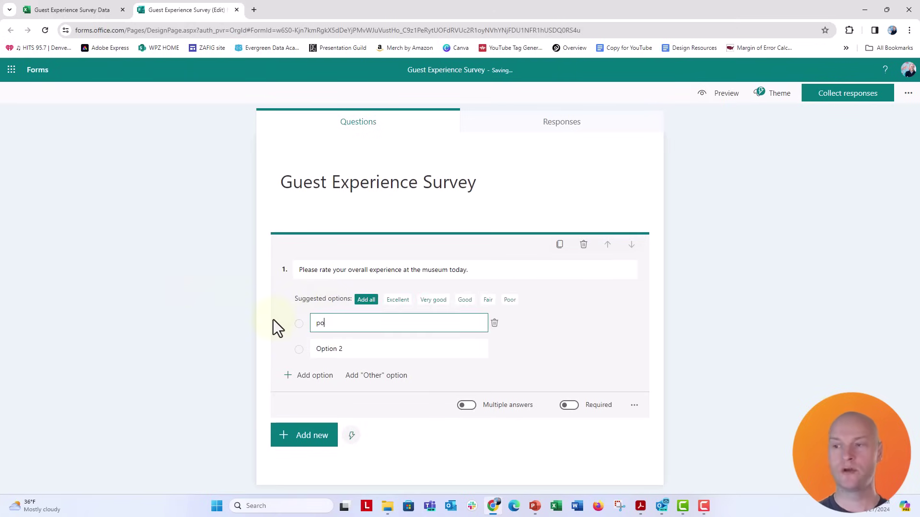
text(o)
key(BackSpace)
key(BackSpace)
text(oor)
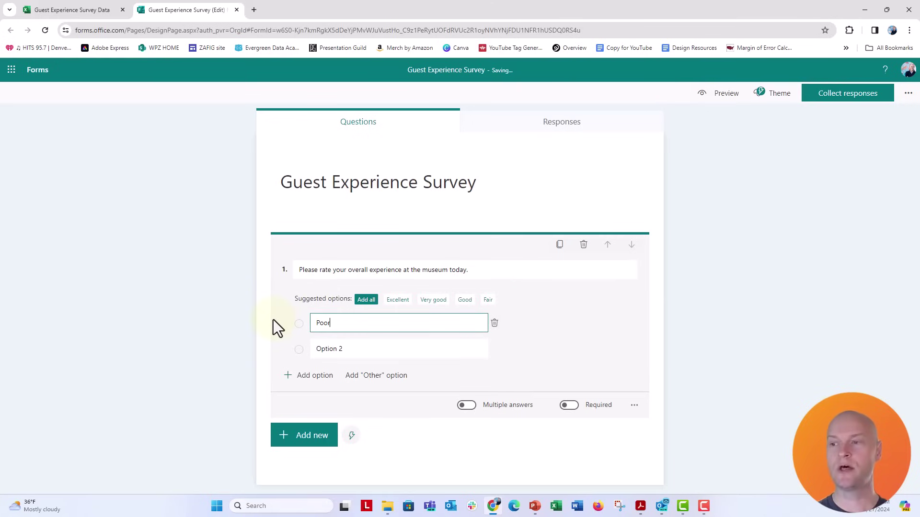
key(Tab)
click(329, 349)
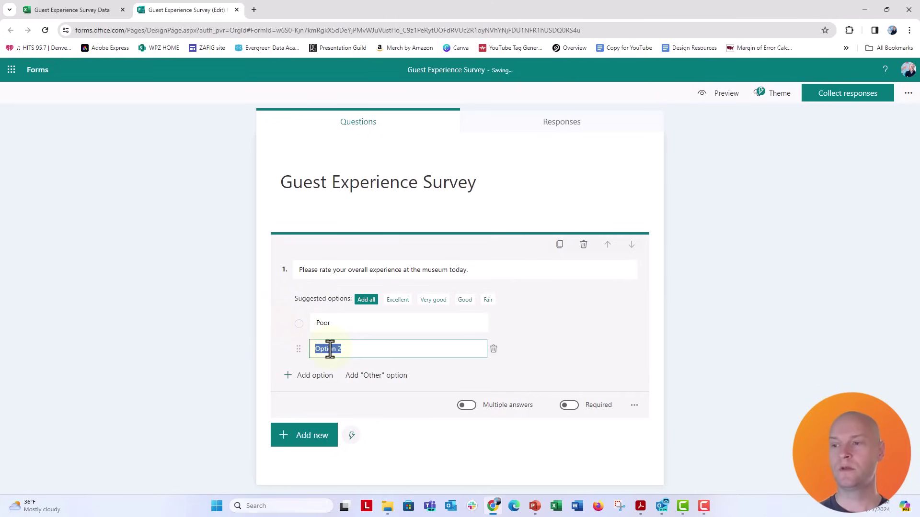
text(Good)
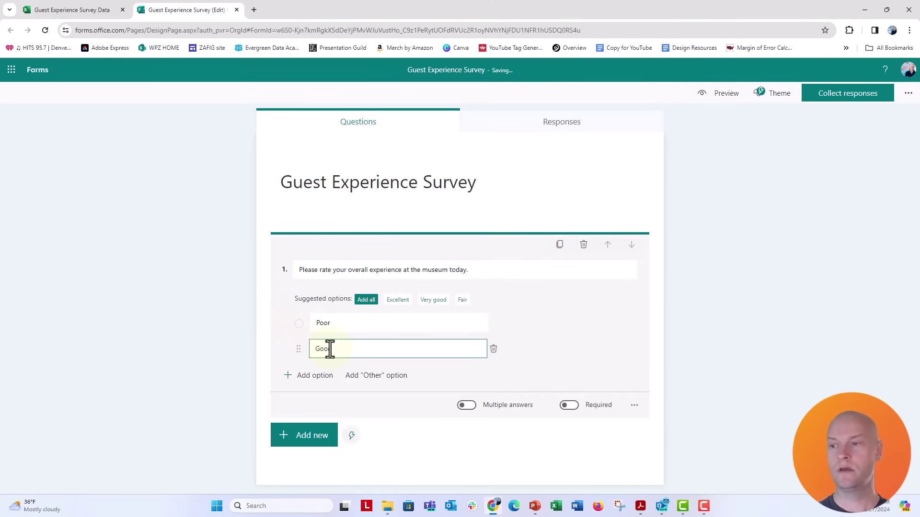
key(BackSpace)
key(BackSpace)
key(BackSpace)
text(Fai)
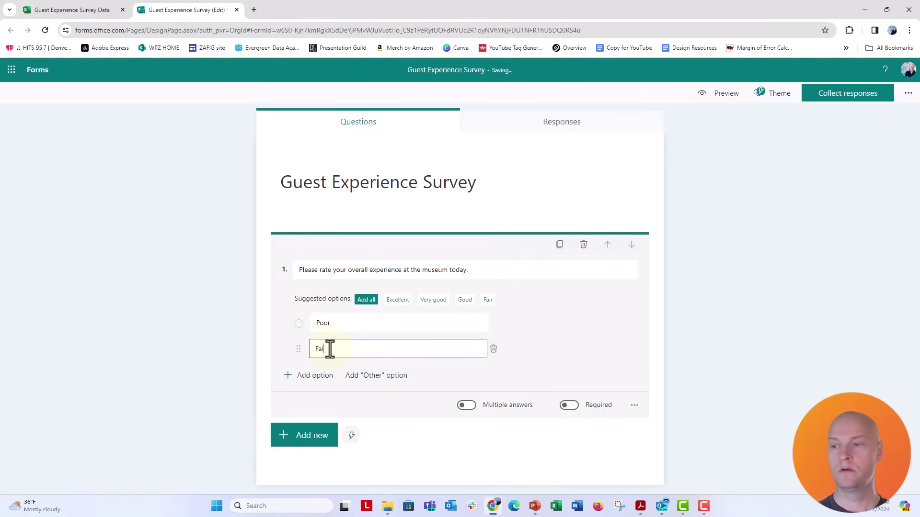
text(r)
click(314, 375)
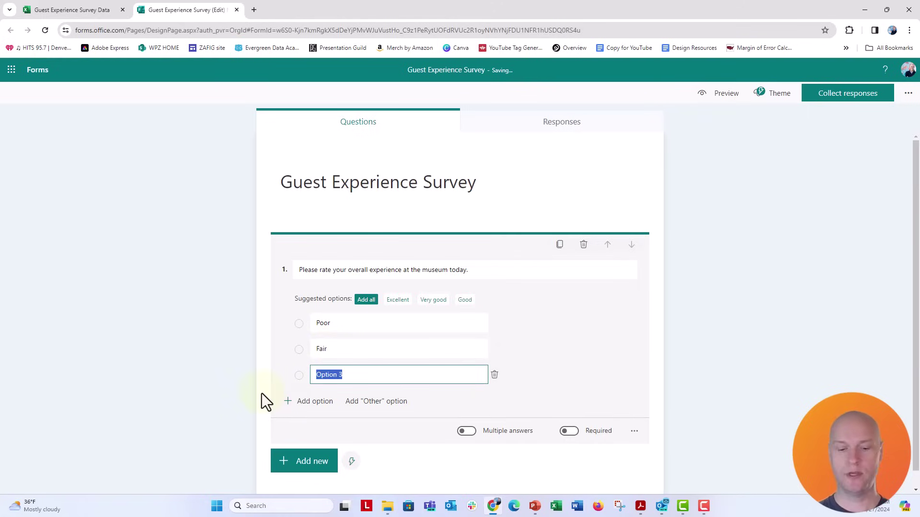
text(Good)
click(291, 402)
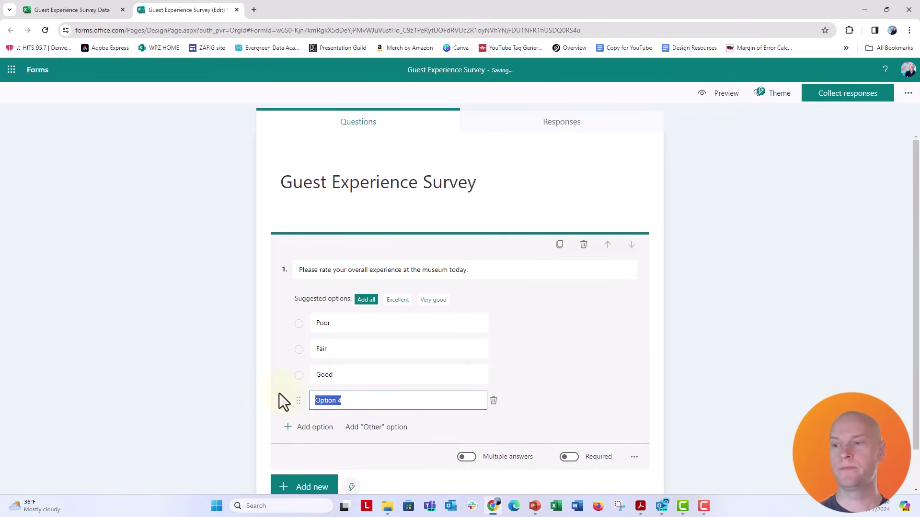
text(Excellent)
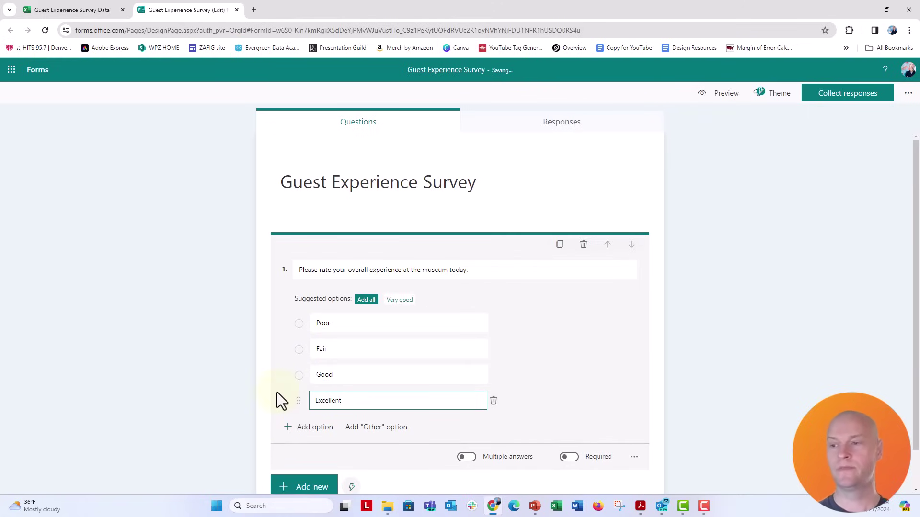
click(308, 427)
text(Outst)
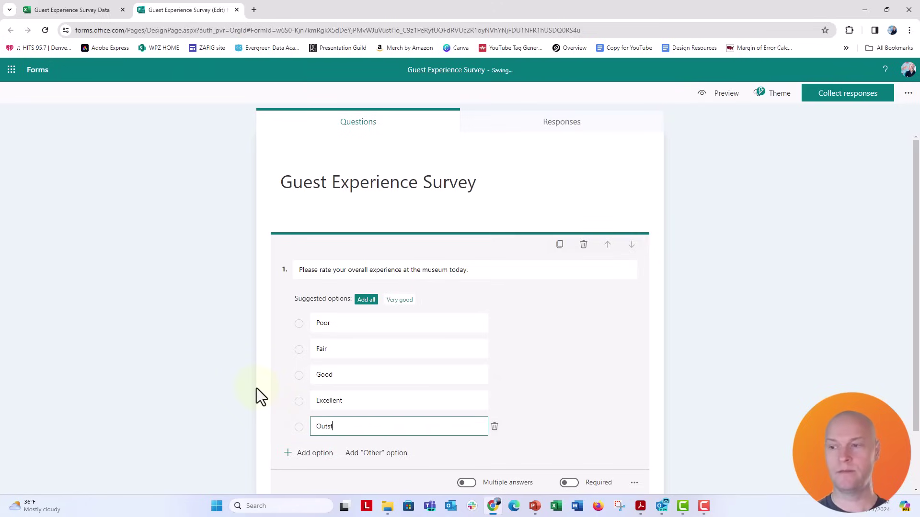
text(anding)
- Finish the question with Outstanding as the fifth option and glance at the Responses view
click(243, 388)
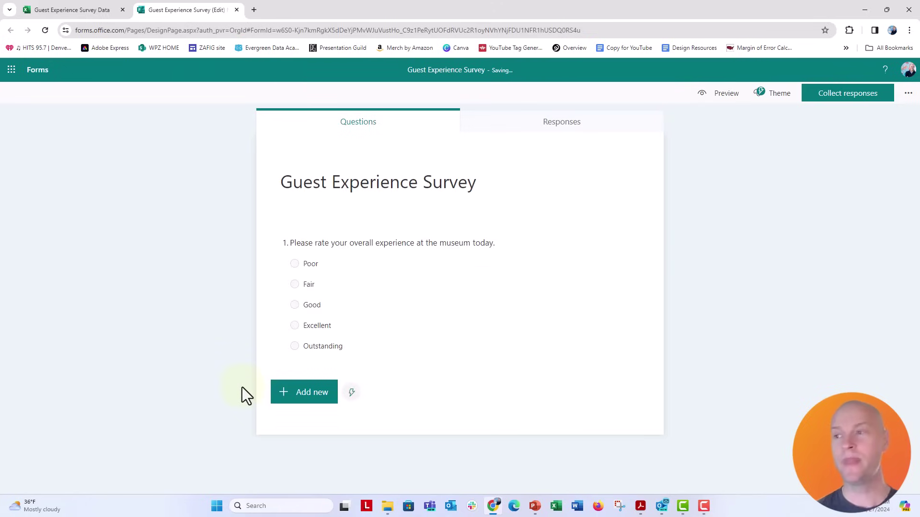
click(523, 133)
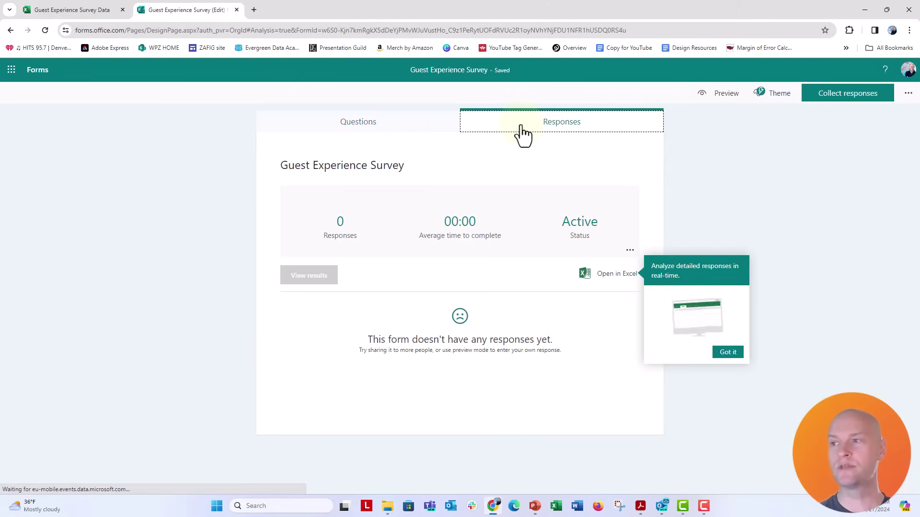
click(421, 134)
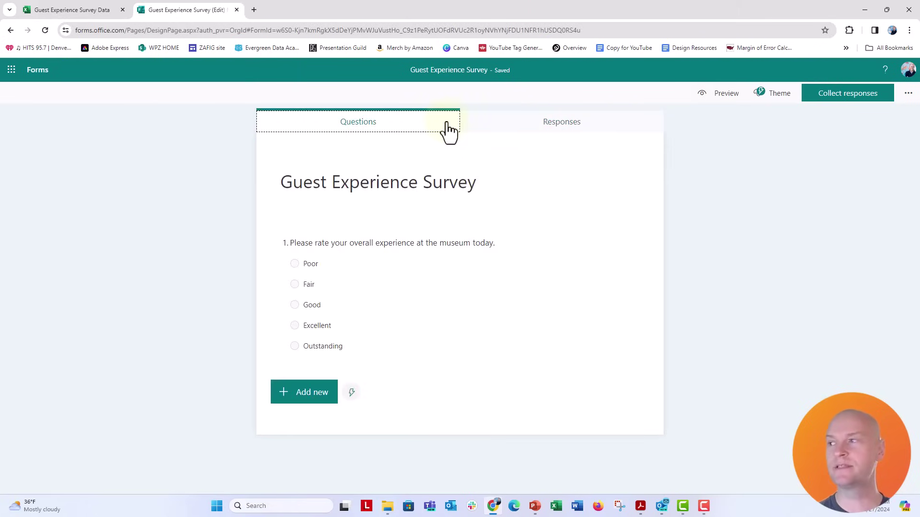
- Set 'Who can fill out this form' to Anyone can respond in Settings
click(884, 96)
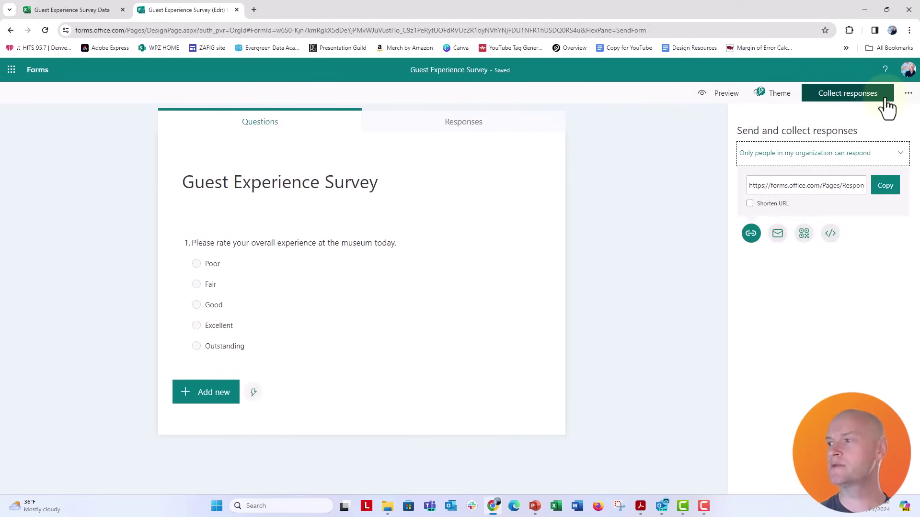
click(908, 94)
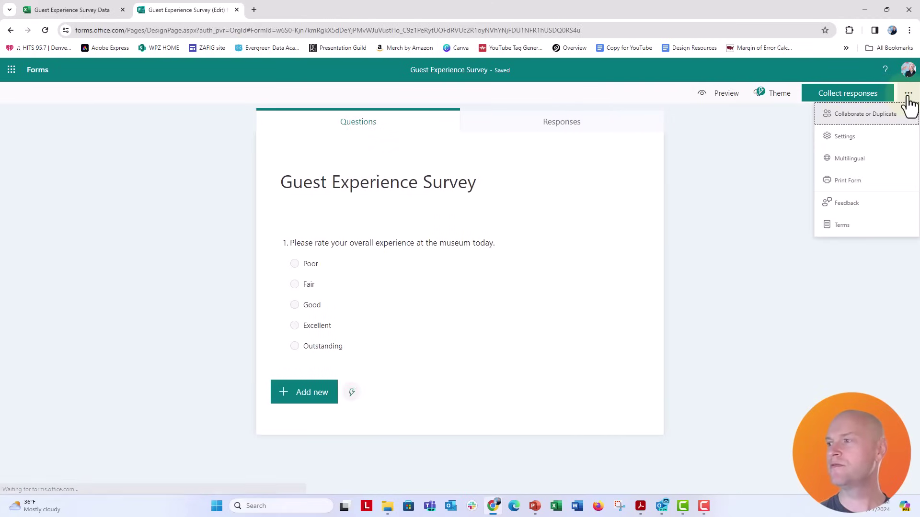
click(867, 140)
click(753, 168)
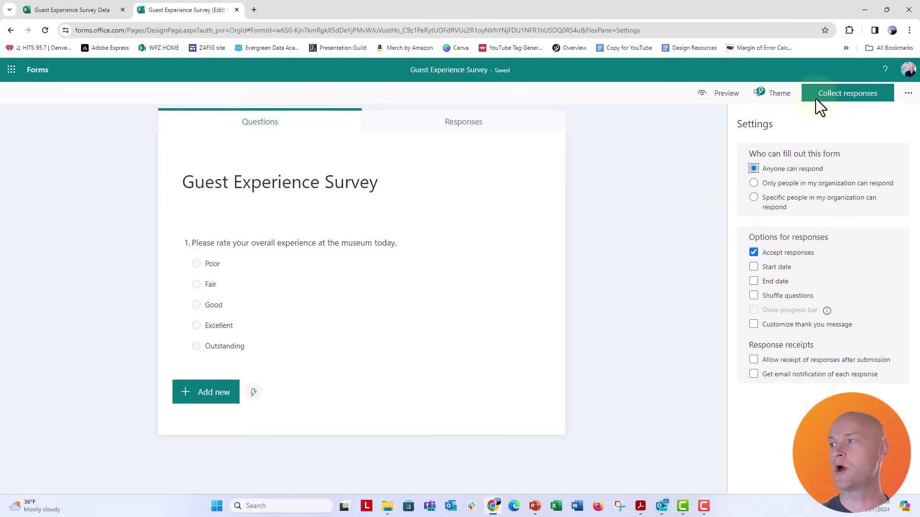
- Copy the survey's response link and open the live form in a new tab
click(848, 93)
click(885, 185)
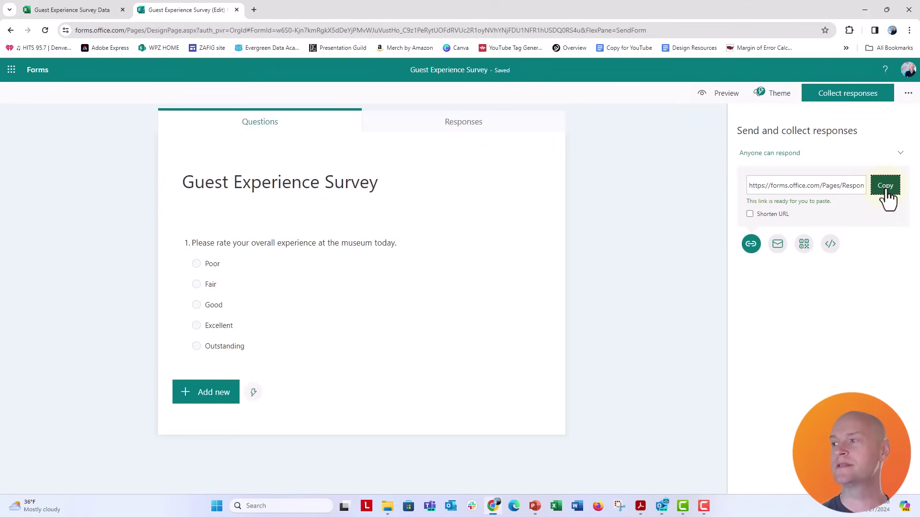
click(254, 10)
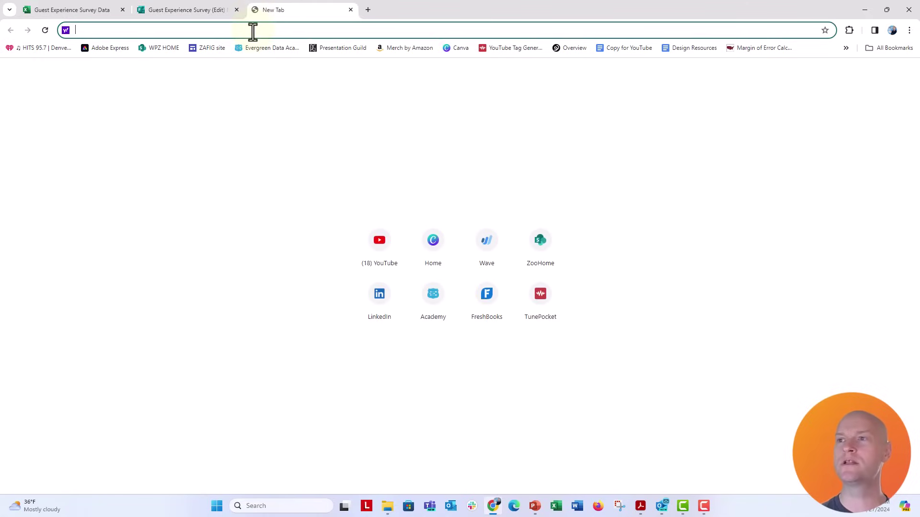
right_click(252, 30)
click(279, 128)
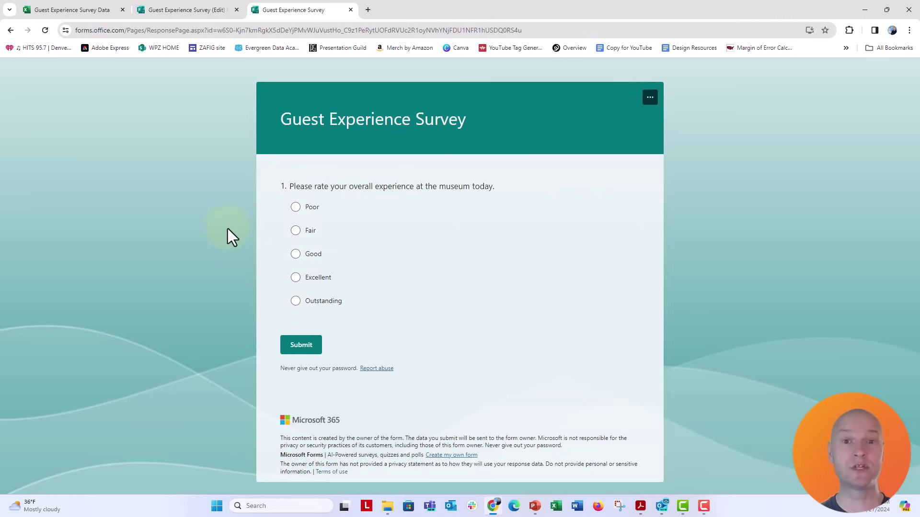
- Submit four responses (Excellent, Outstanding, Outstanding, Poor), then close the survey tab
click(295, 278)
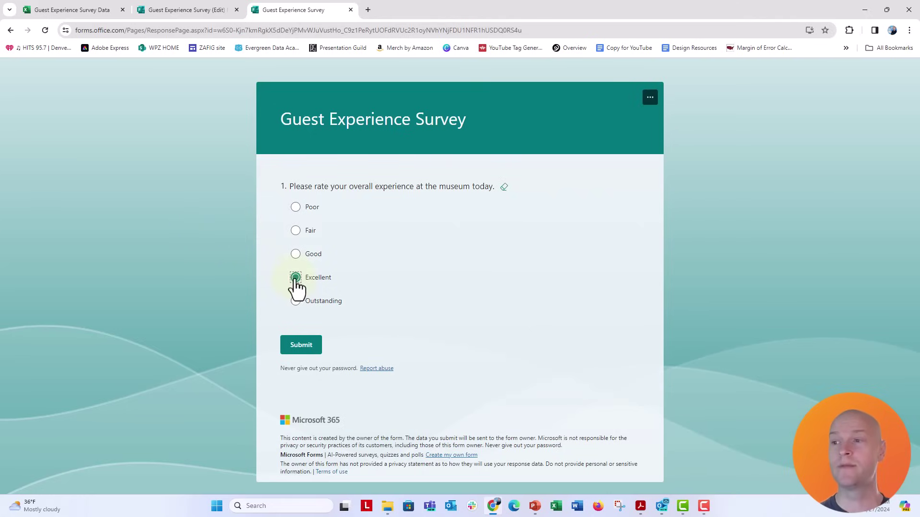
click(301, 346)
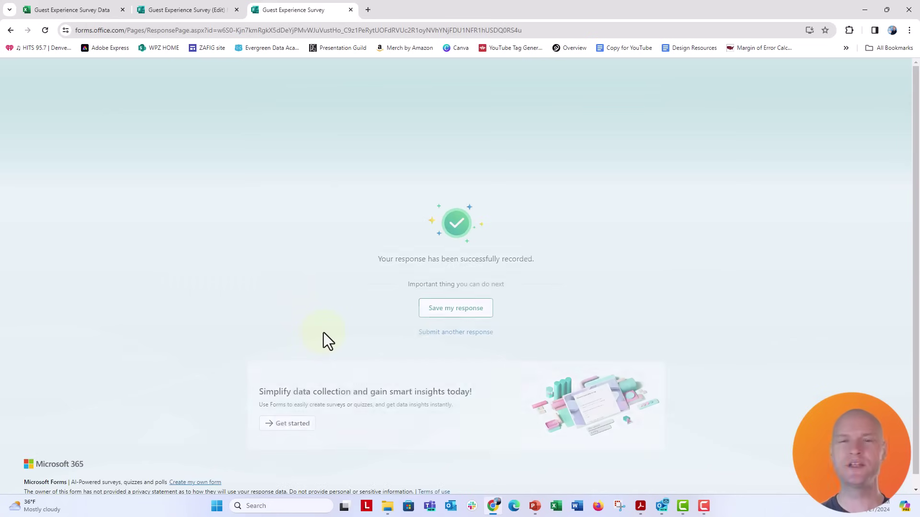
click(430, 332)
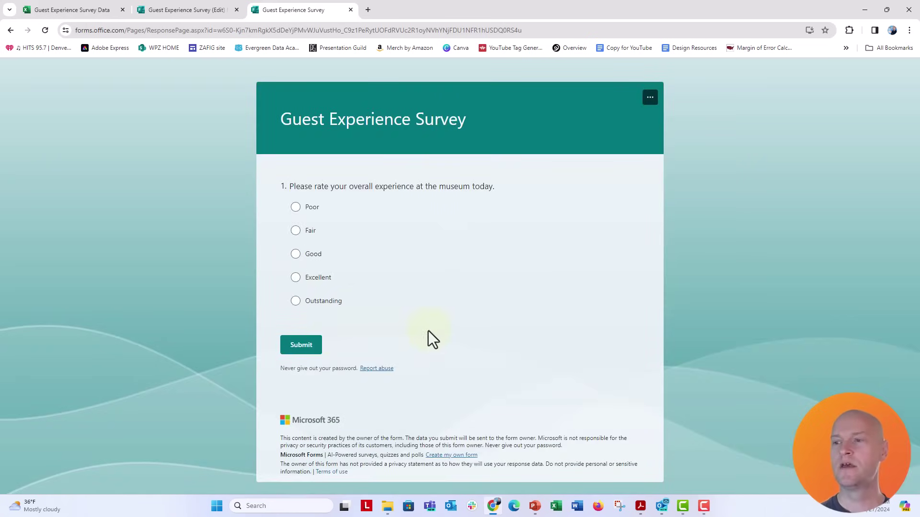
click(295, 301)
click(301, 345)
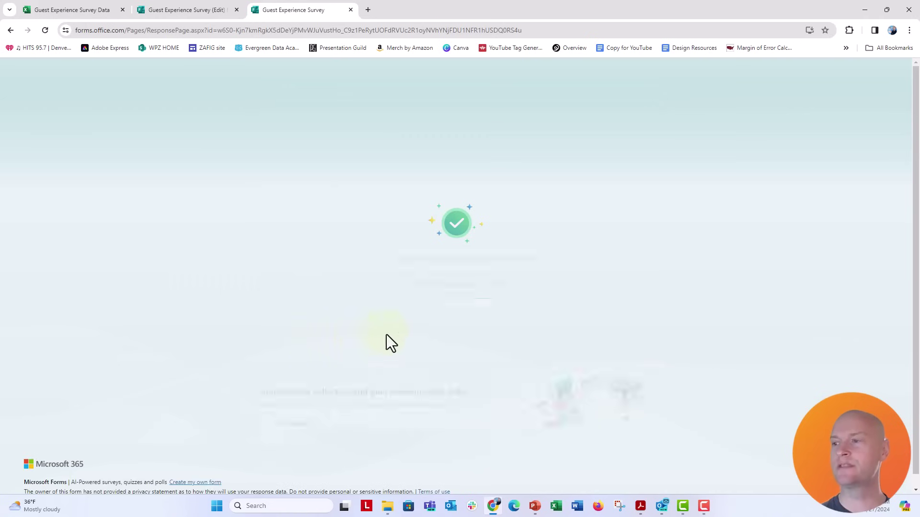
click(431, 332)
click(295, 301)
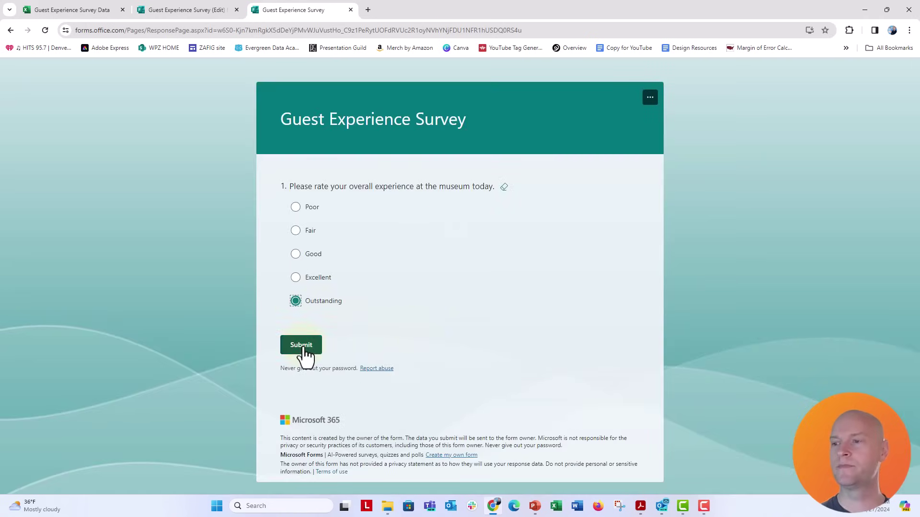
click(302, 345)
click(463, 332)
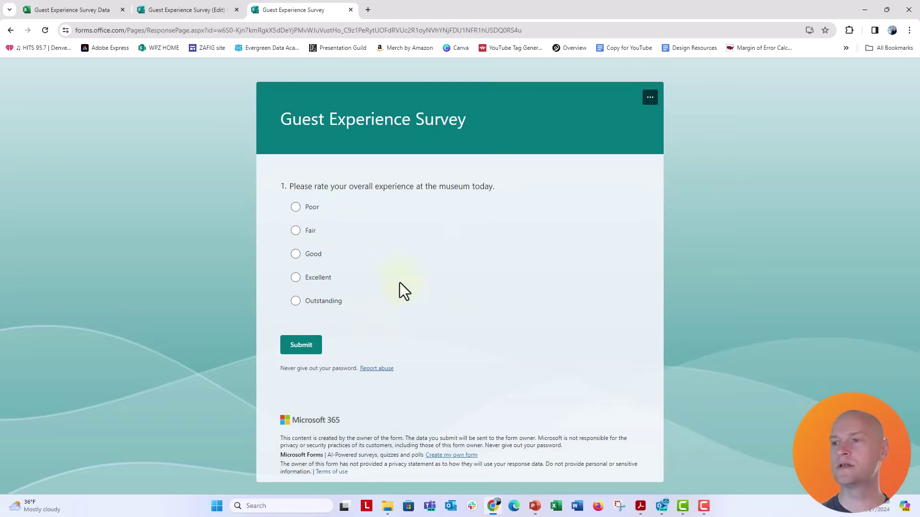
click(295, 207)
click(301, 346)
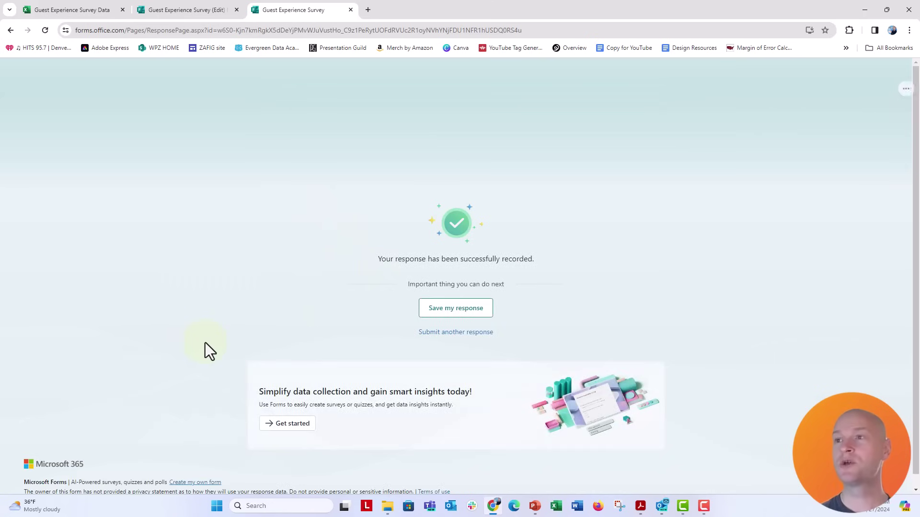
click(349, 11)
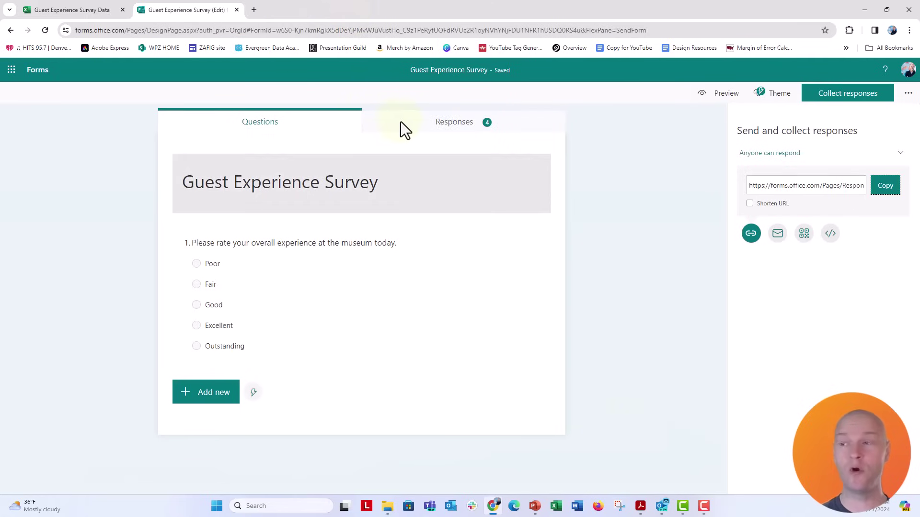
- Review the four-response summary and individual results, then dismiss the real-time analysis tip
click(413, 122)
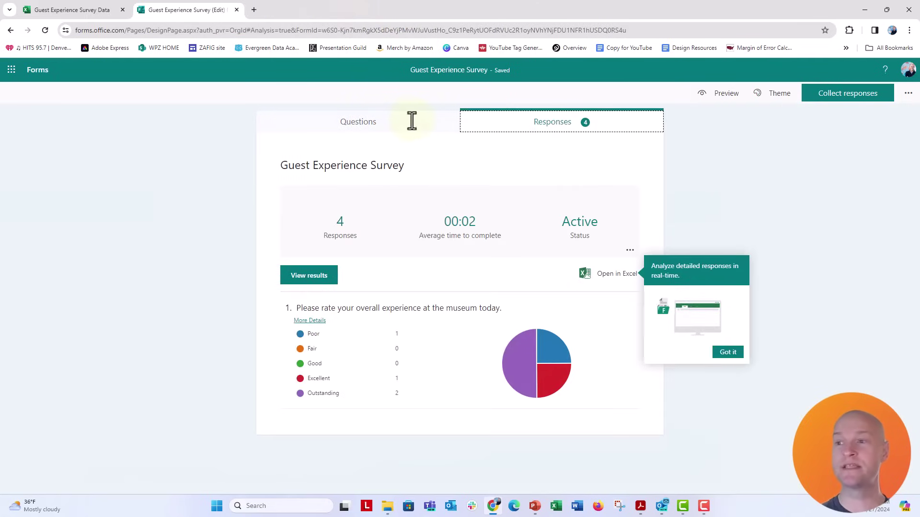
click(293, 277)
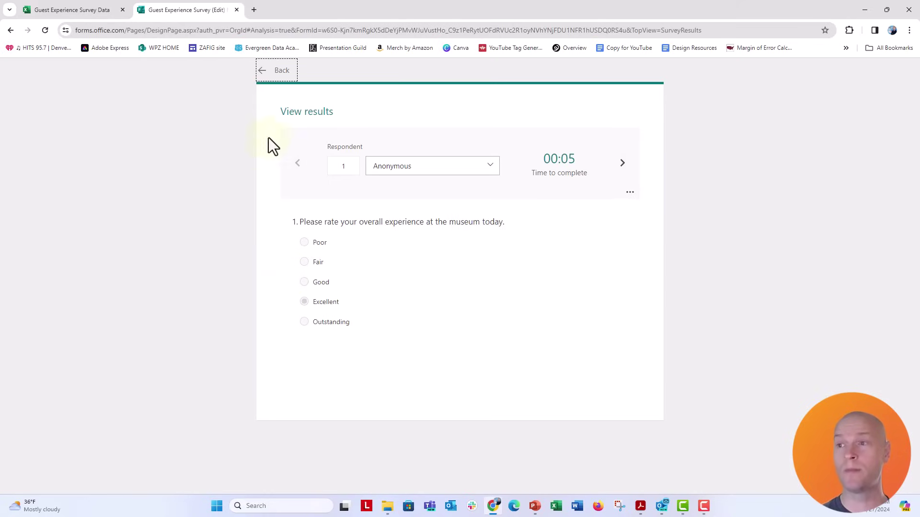
click(263, 72)
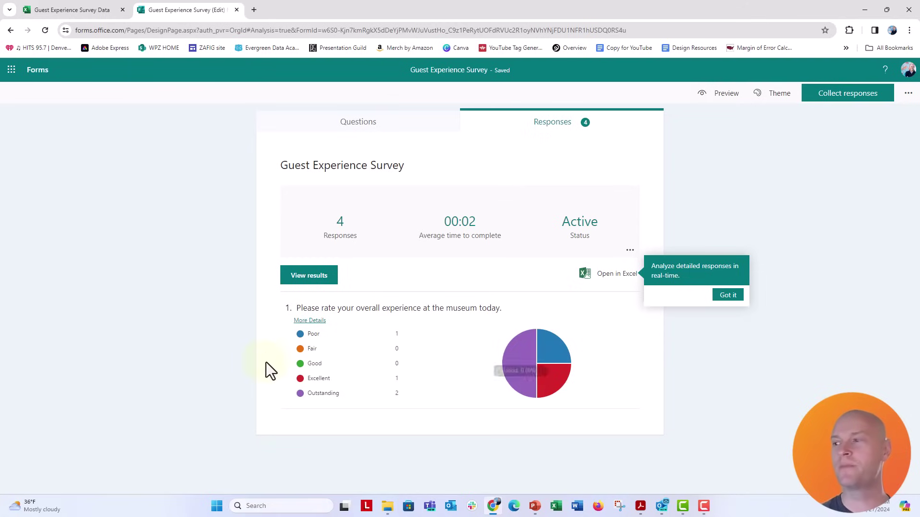
click(727, 295)
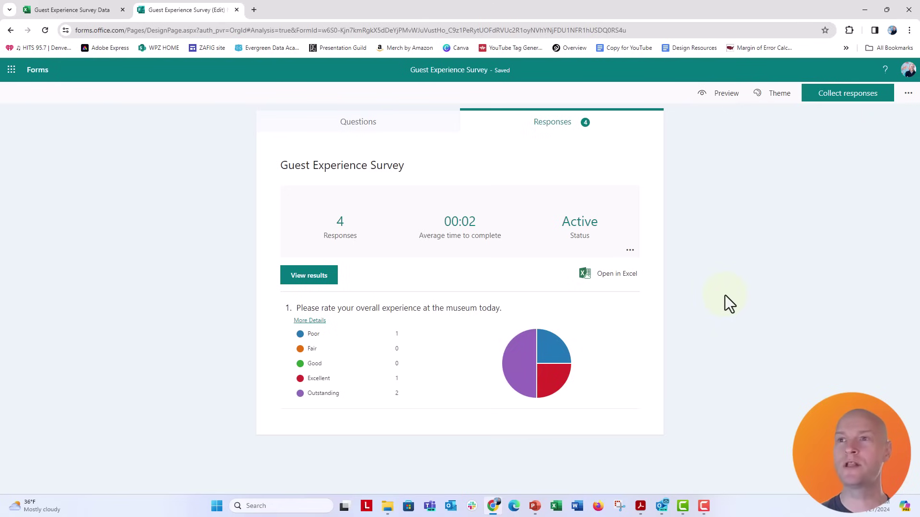
- Add a 'Notes' column header in cell H1 of the linked response table
click(71, 10)
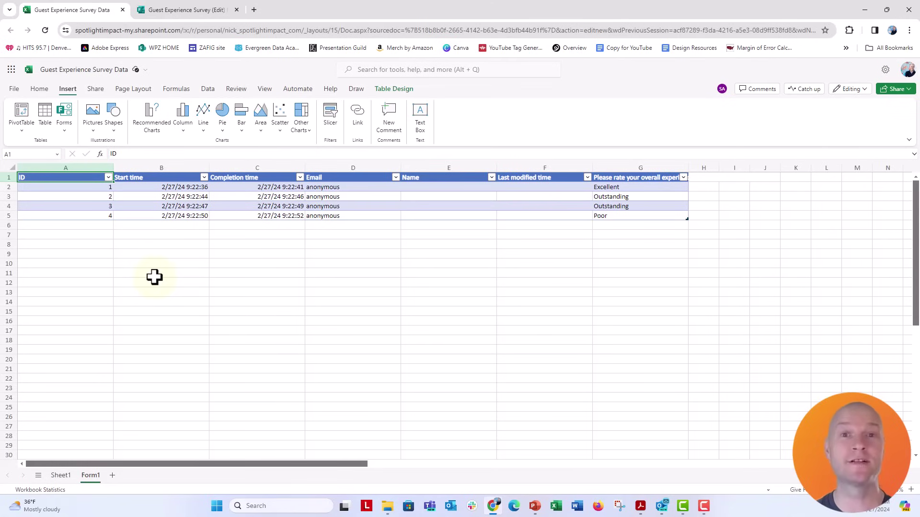
scroll(153, 277, down, 2)
scroll(154, 277, up, 2)
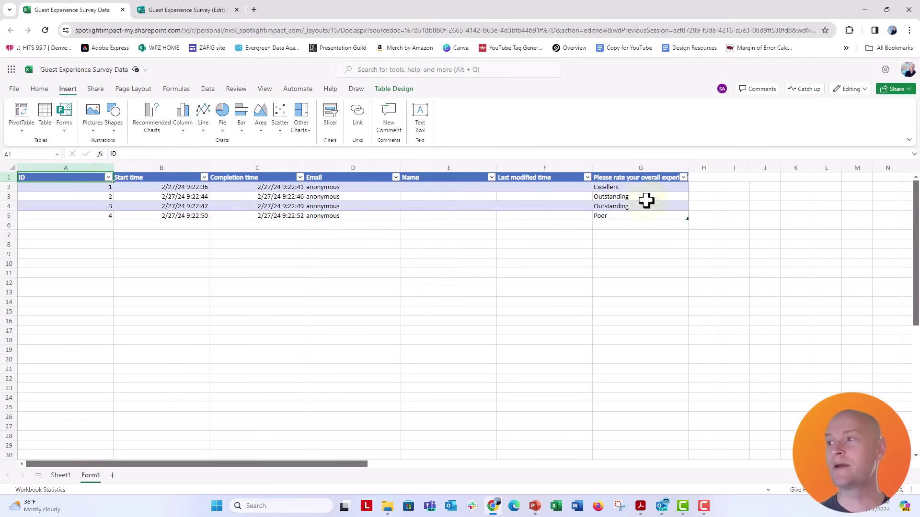
click(703, 178)
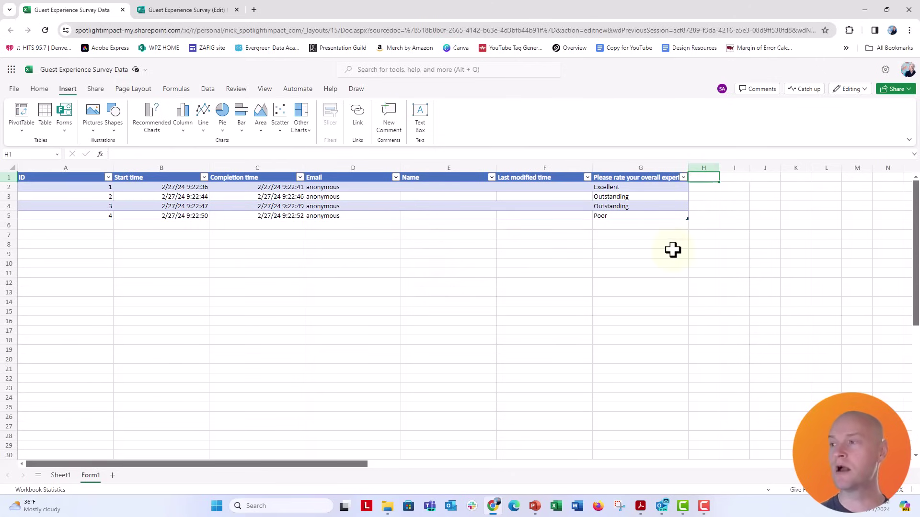
text(Notes)
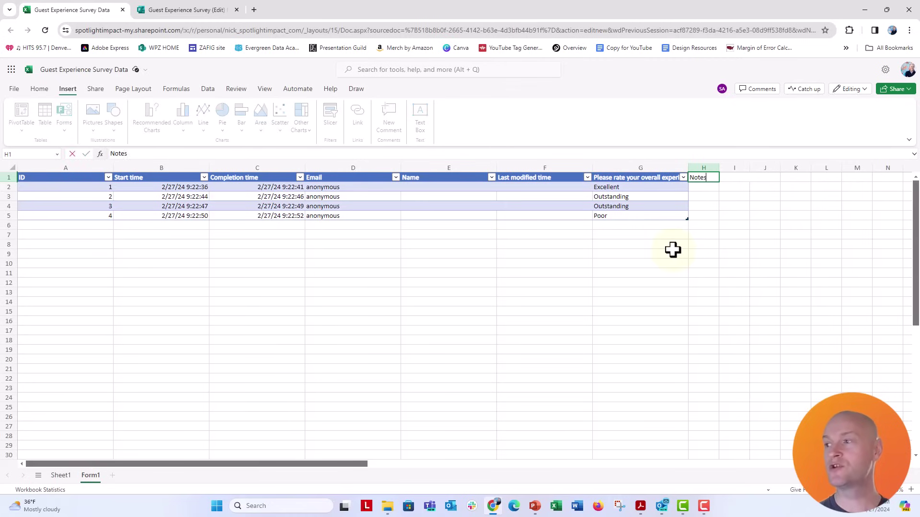
key(Return)
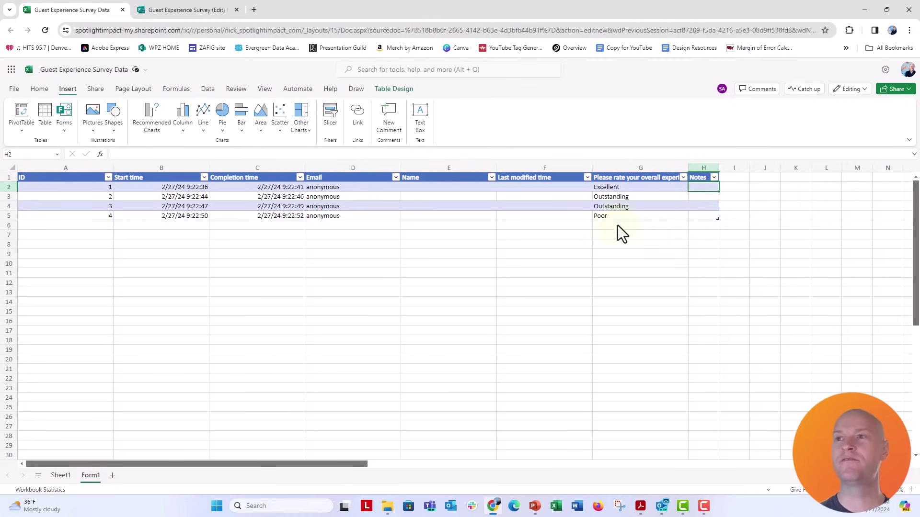
- Add question 2, 'Please explain your rating.', as a long-answer Text question
click(181, 9)
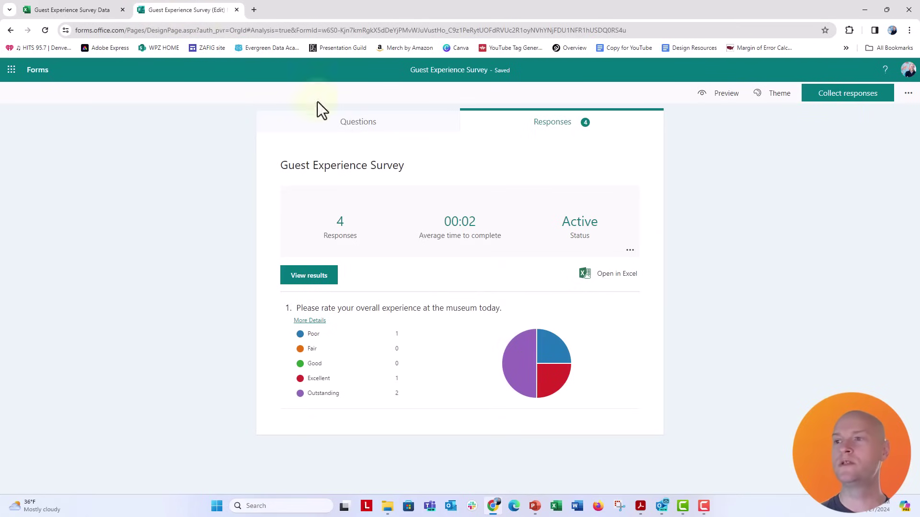
click(350, 124)
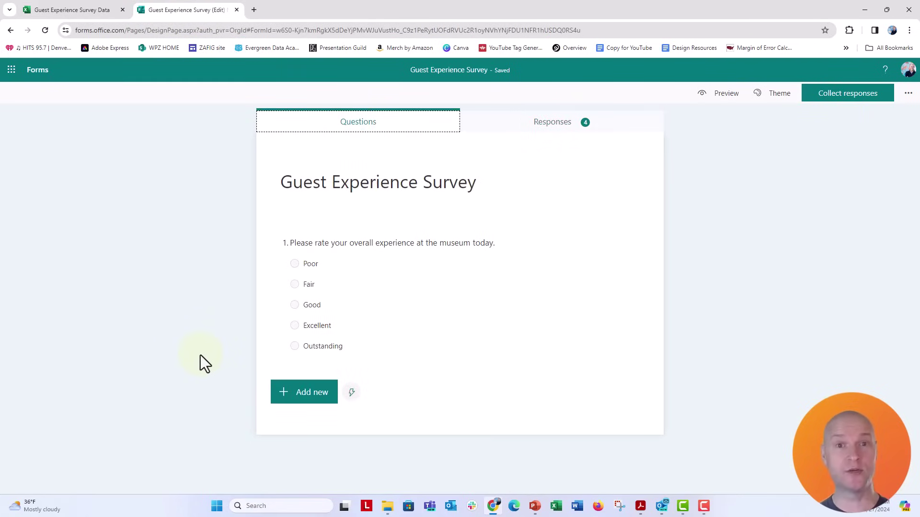
click(284, 394)
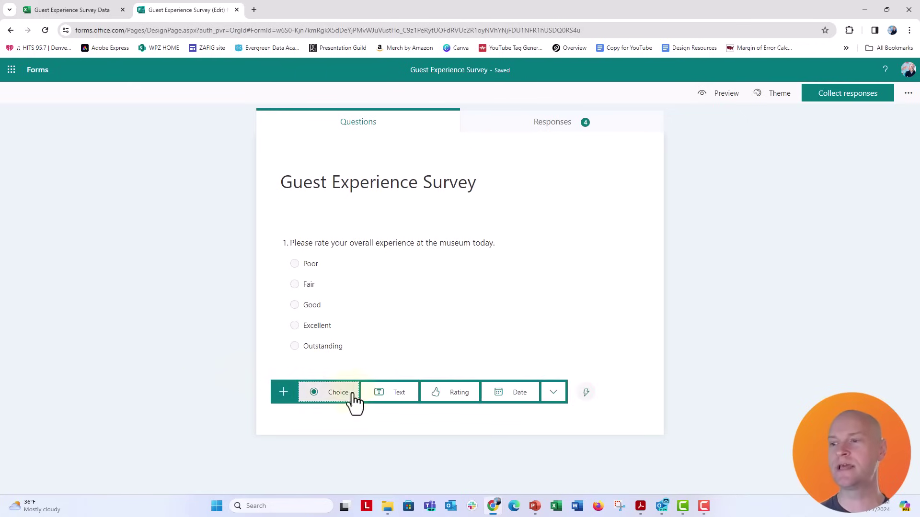
click(388, 392)
text(P)
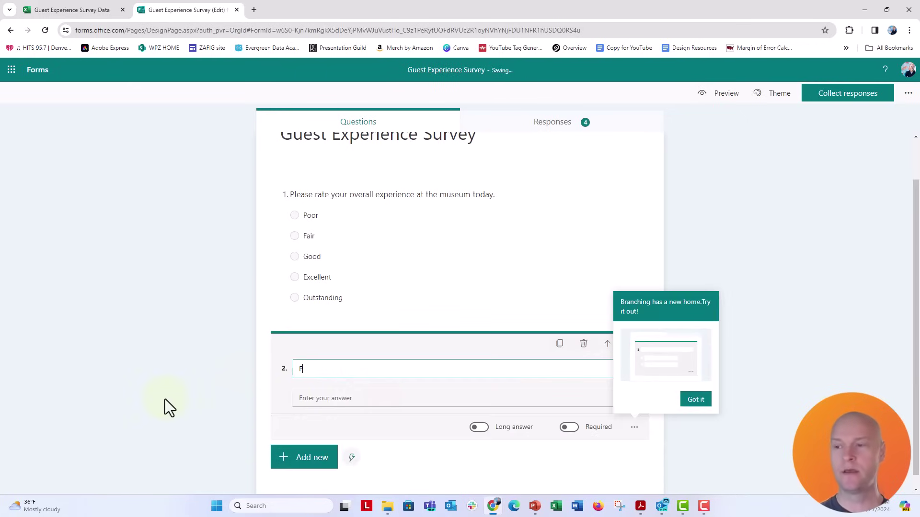
text(lease explain you)
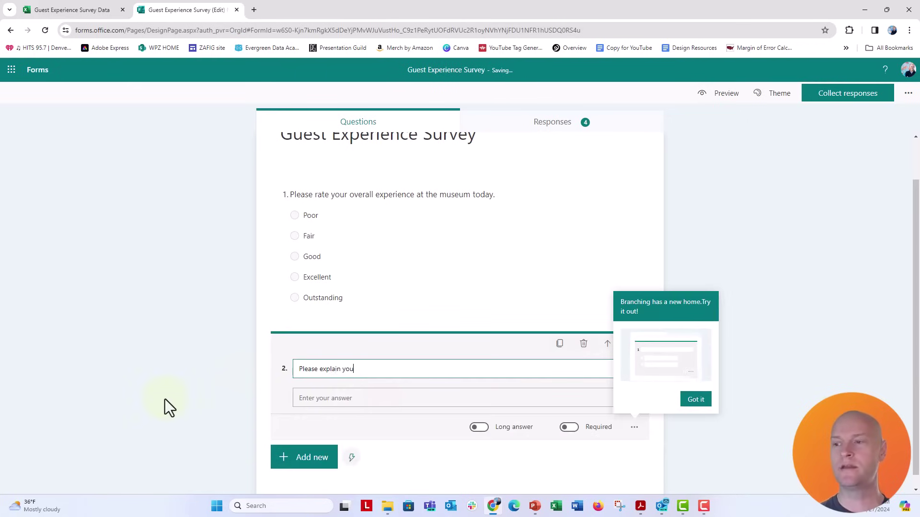
text(r rating.)
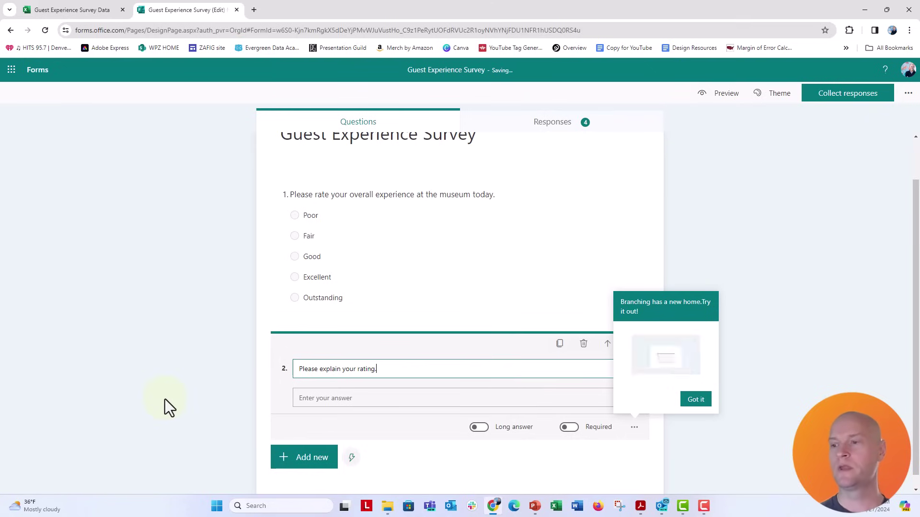
click(478, 428)
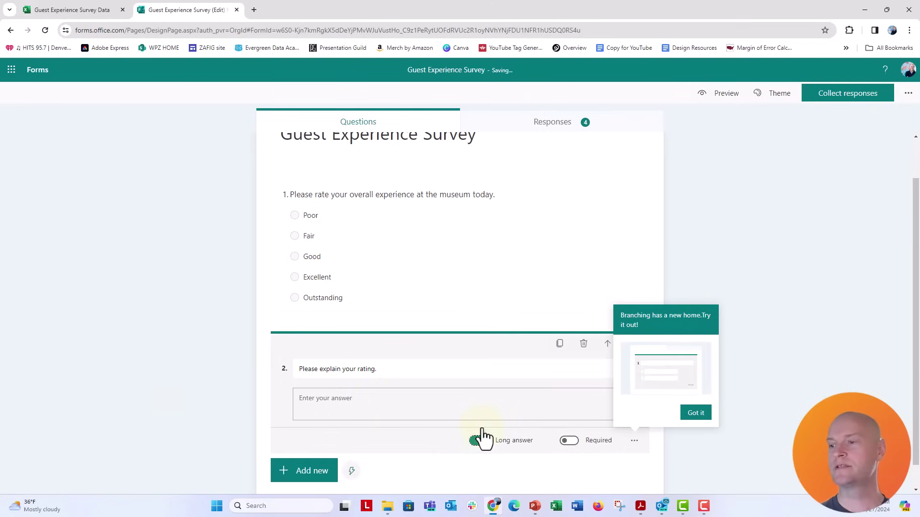
click(216, 346)
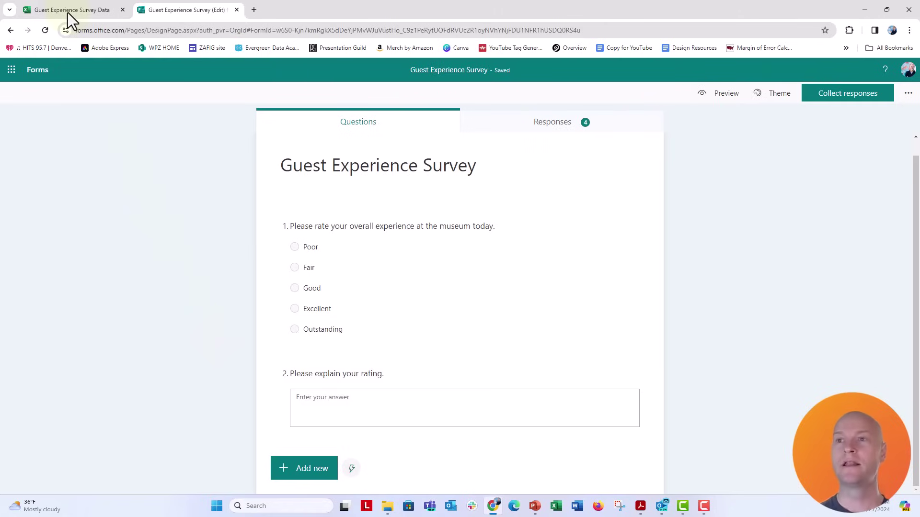
click(67, 12)
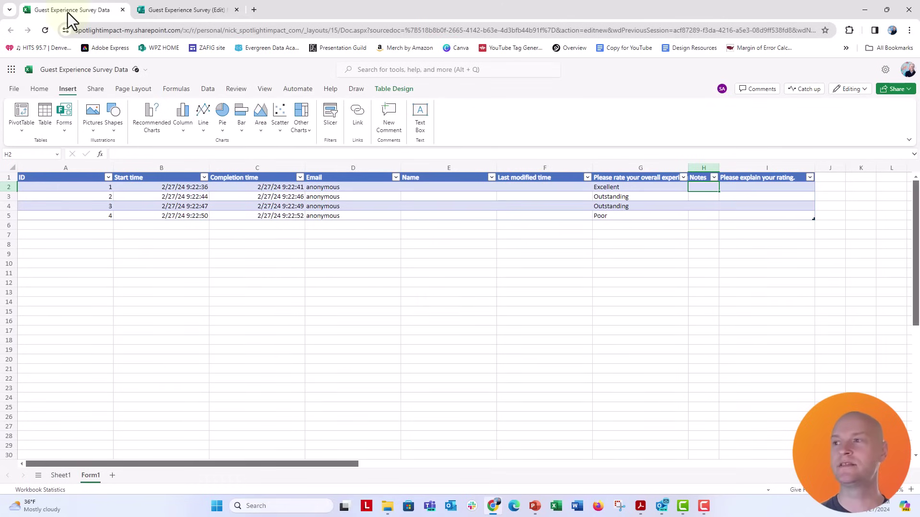
click(744, 178)
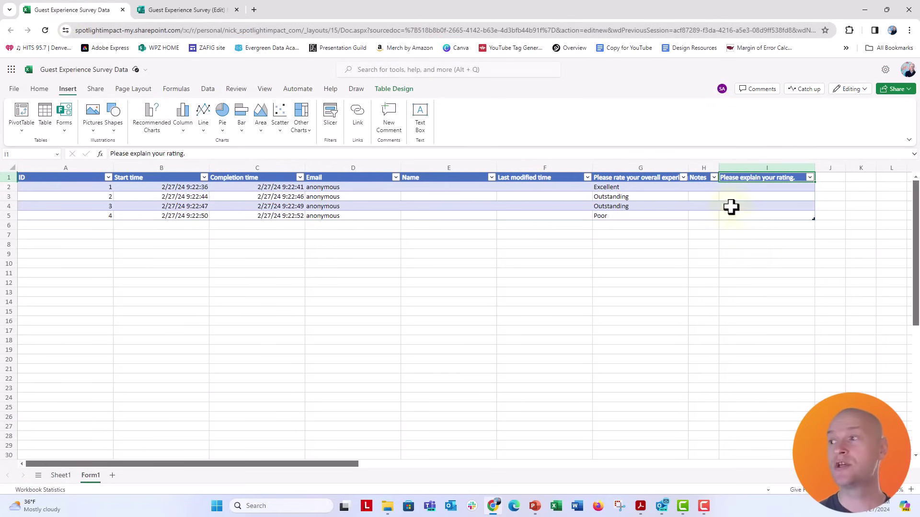
click(702, 167)
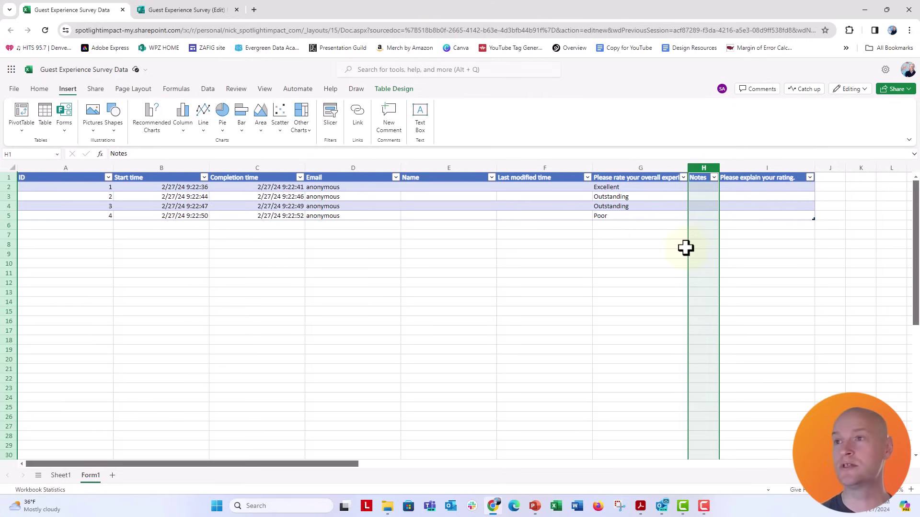
click(186, 9)
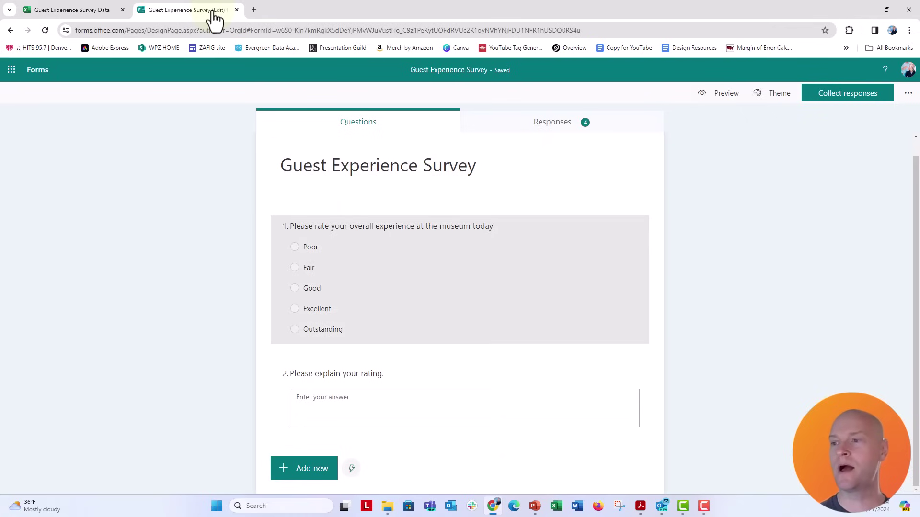
- Copy the response link and open the live survey in a new tab
click(841, 94)
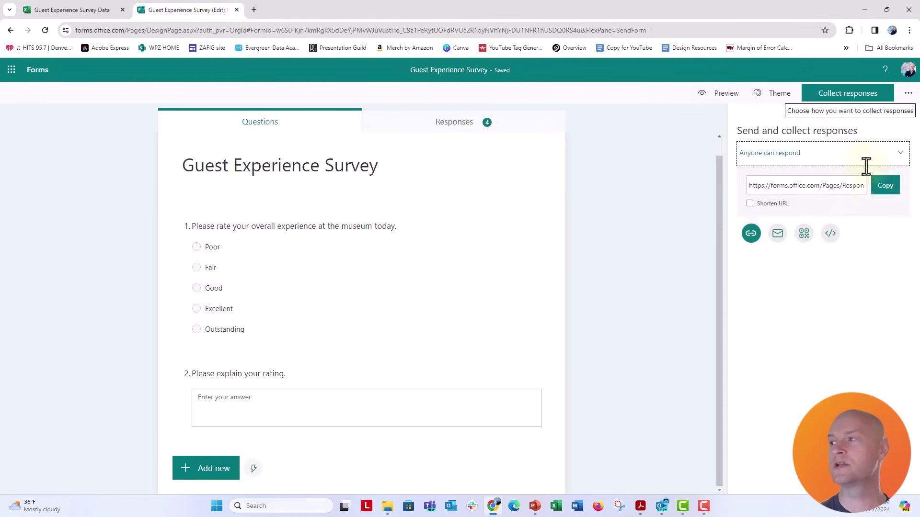
click(885, 186)
click(255, 10)
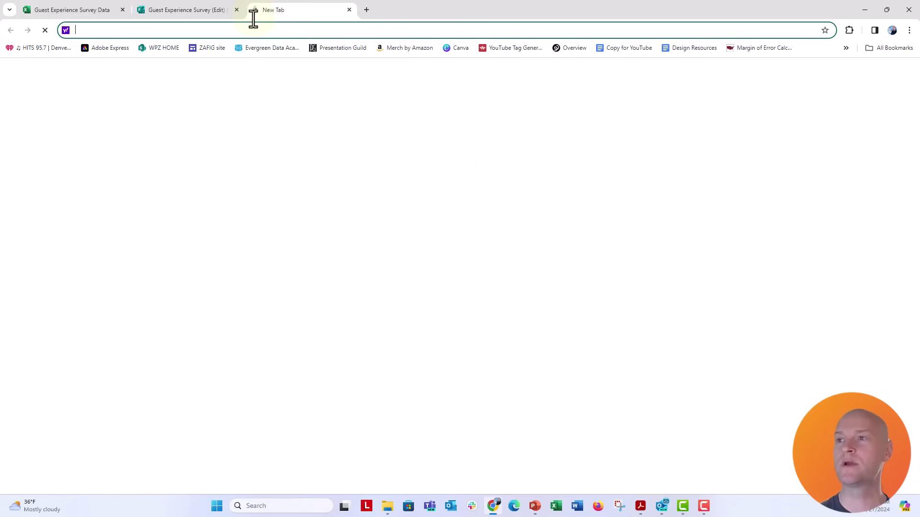
right_click(249, 31)
click(273, 129)
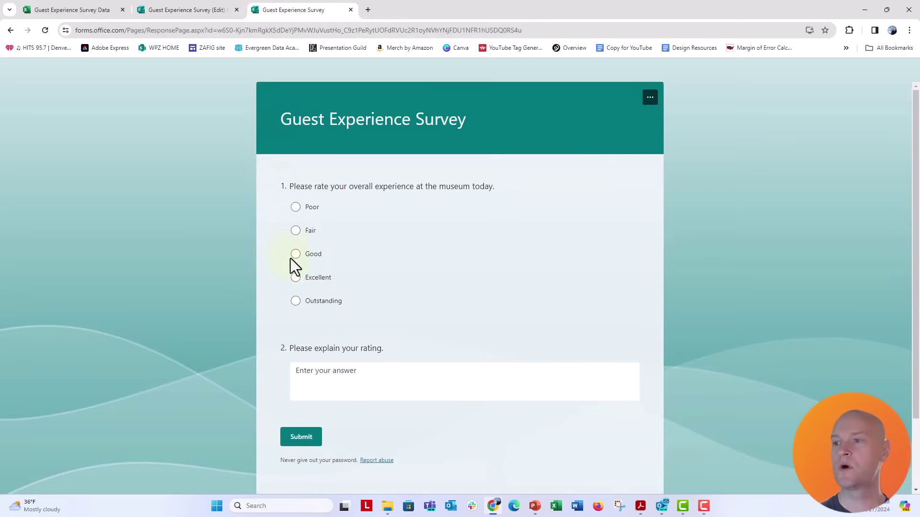
- Rate Outstanding, comment 'i loved the museum today it was great!', and submit
click(295, 301)
click(309, 374)
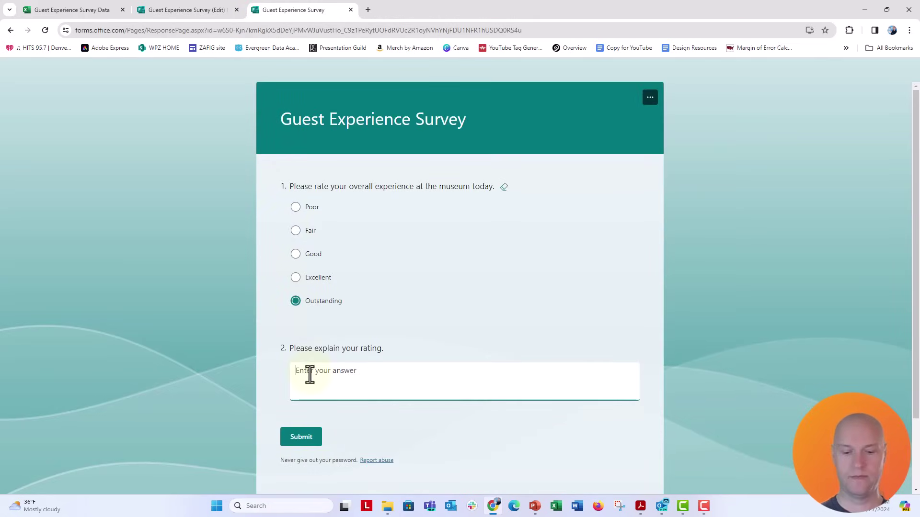
text(i loved)
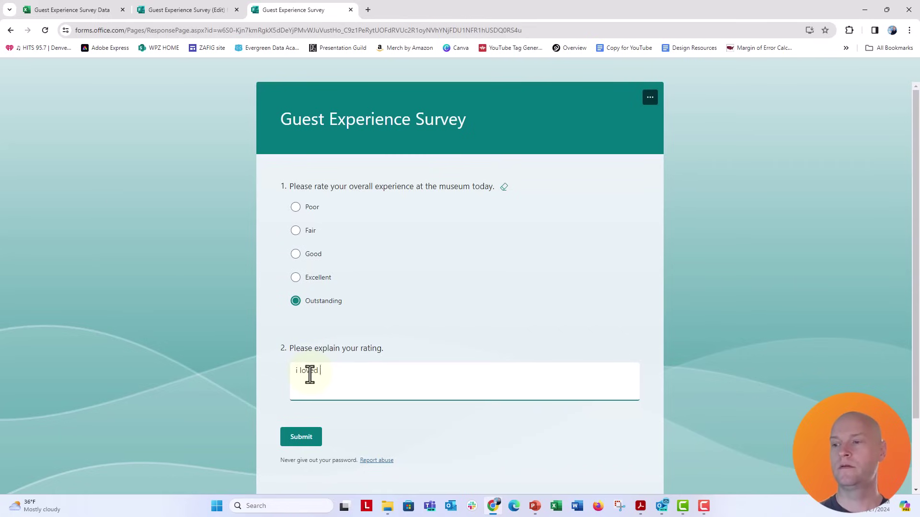
text( the museum today it was)
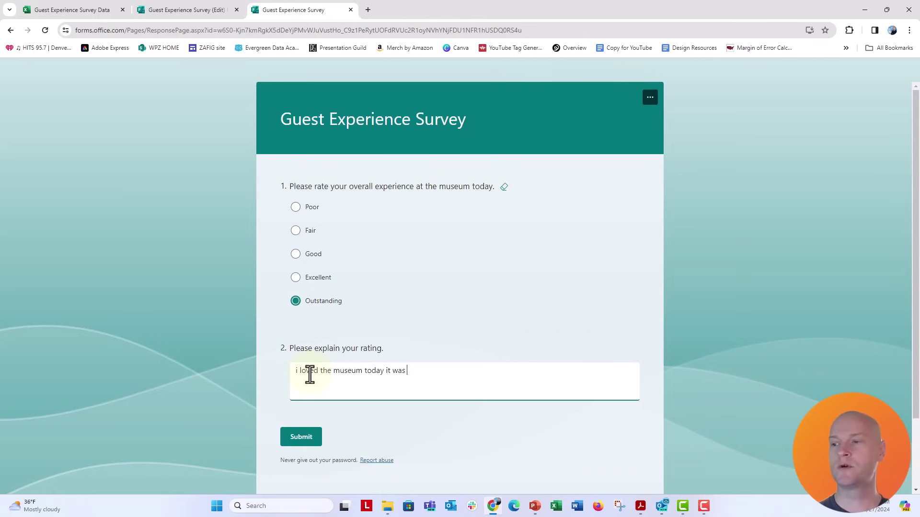
text(great!)
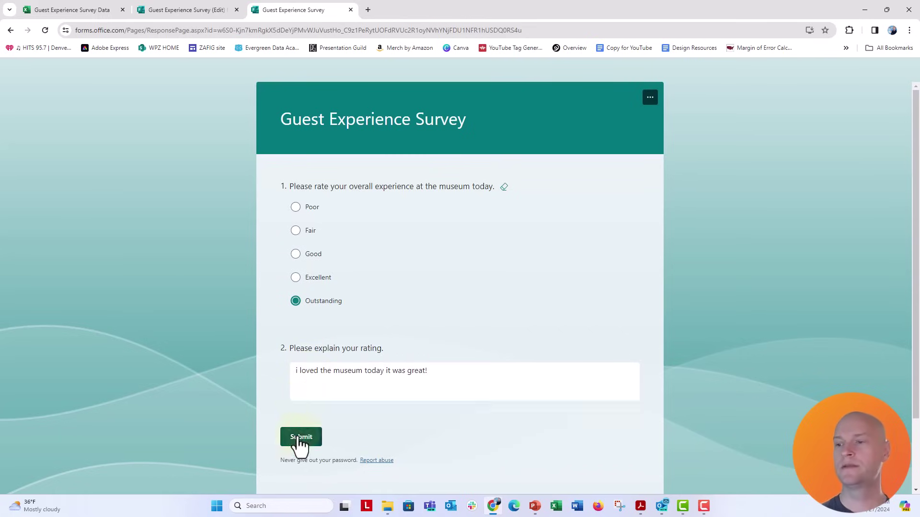
click(300, 437)
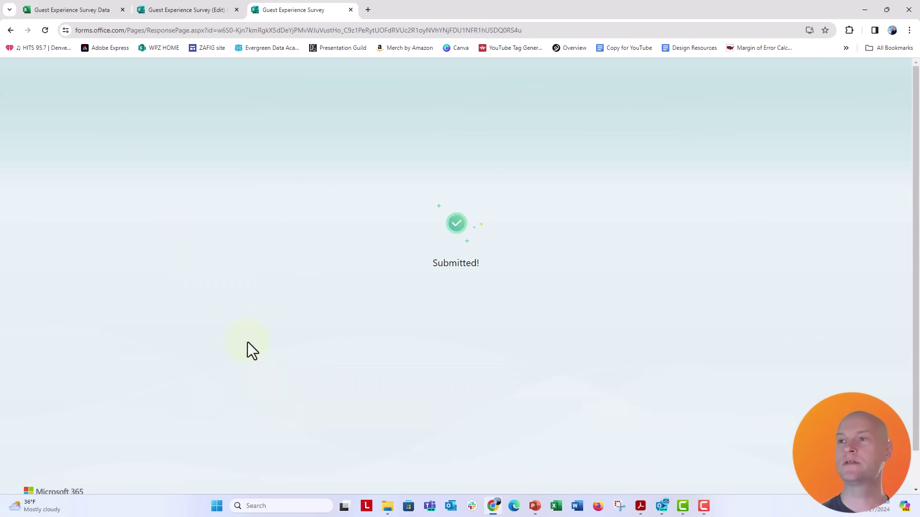
- Review row 6 in Excel, from Start time to the Outstanding rating and comment
click(72, 12)
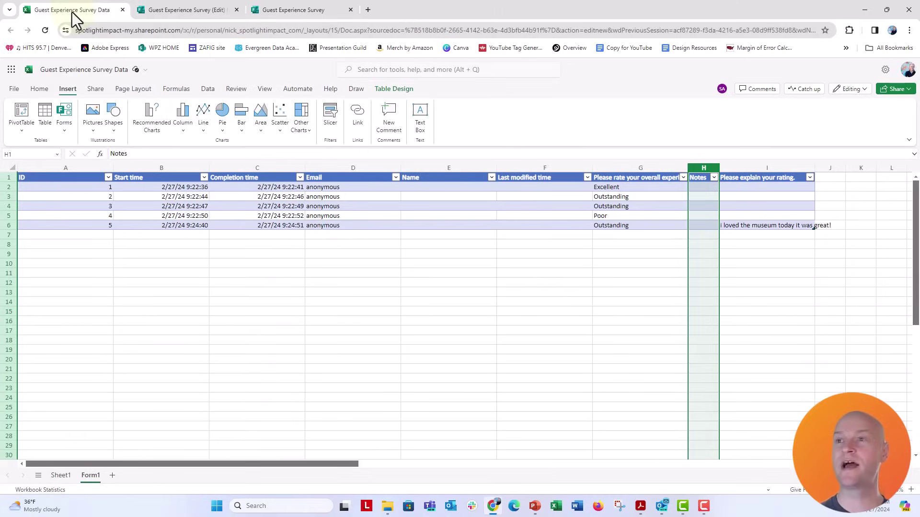
click(632, 225)
key(Left)
key(Left)
key(Left)
key(Left)
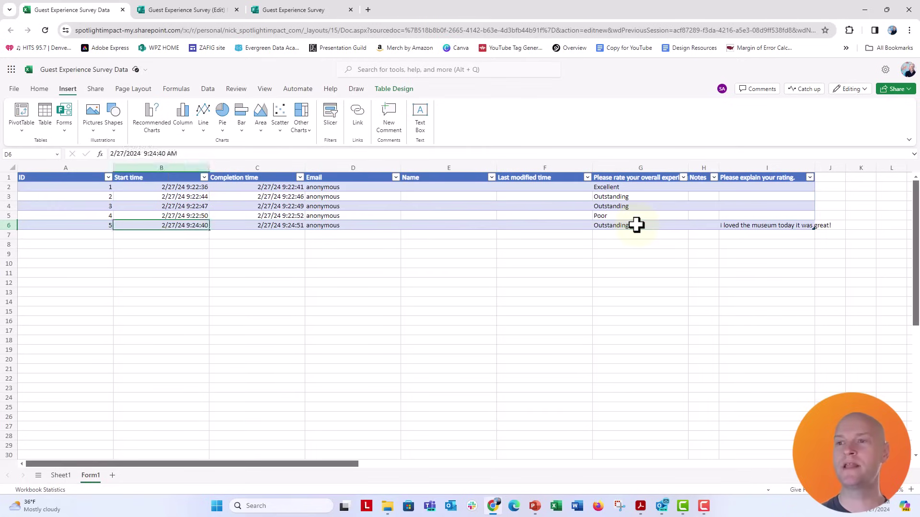
key(Left)
key(Left)
key(Right)
key(Right)
key(Right)
key(Right)
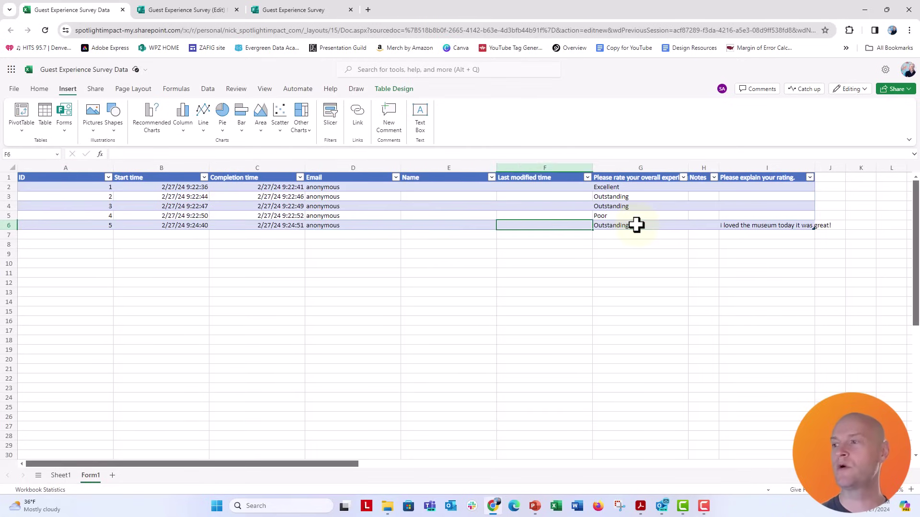
key(Right)
key(Right)
key(Right)
key(Right)
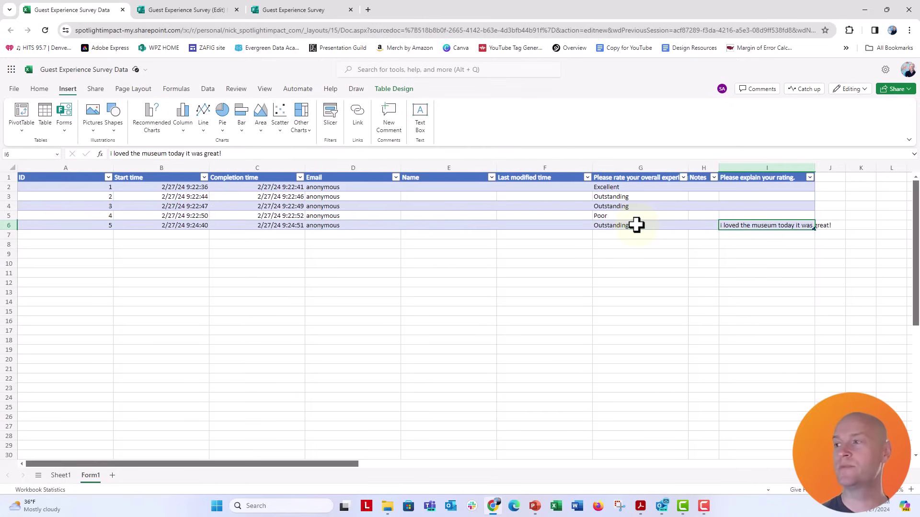